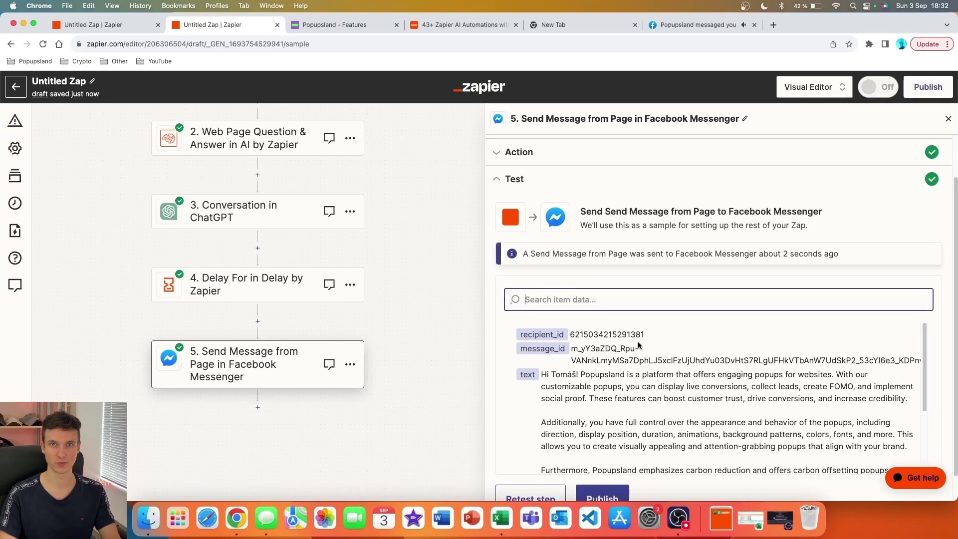
- Switch from the Zapier editor to the Facebook tab with the Popupsland Messenger chat
{"action": "key", "text": "super+6"}
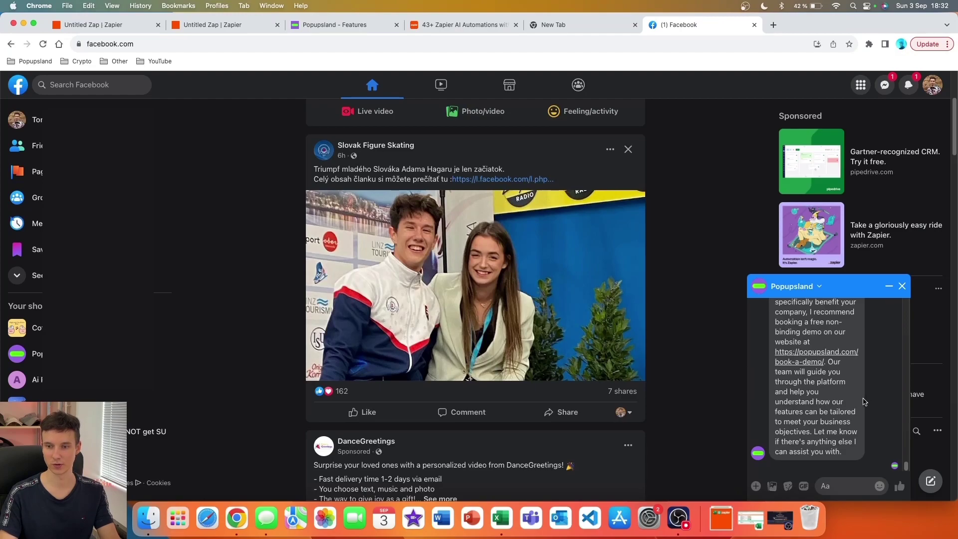
{"action": "scroll", "coordinate": [865, 404], "scroll_direction": "up", "scroll_amount": 10}
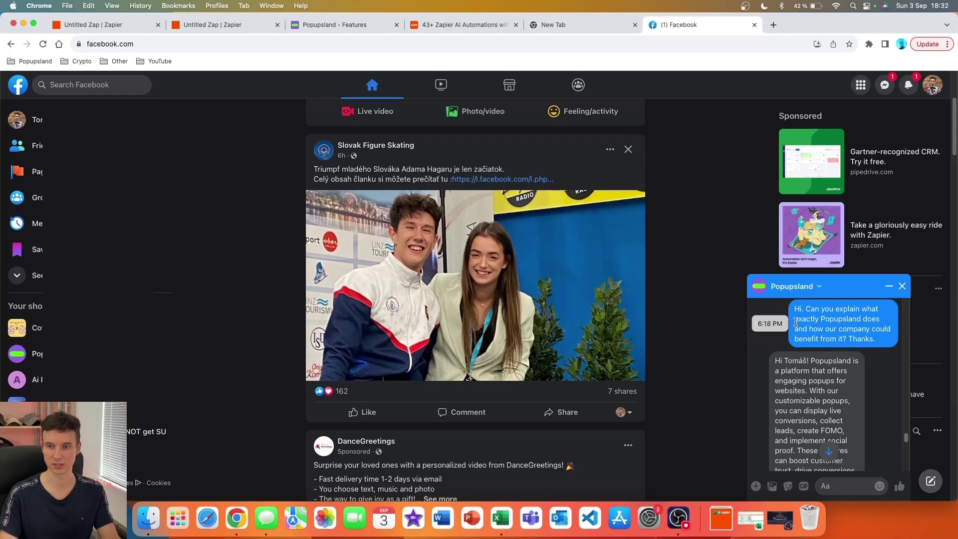
{"action": "scroll", "coordinate": [771, 344], "scroll_direction": "down", "scroll_amount": 1}
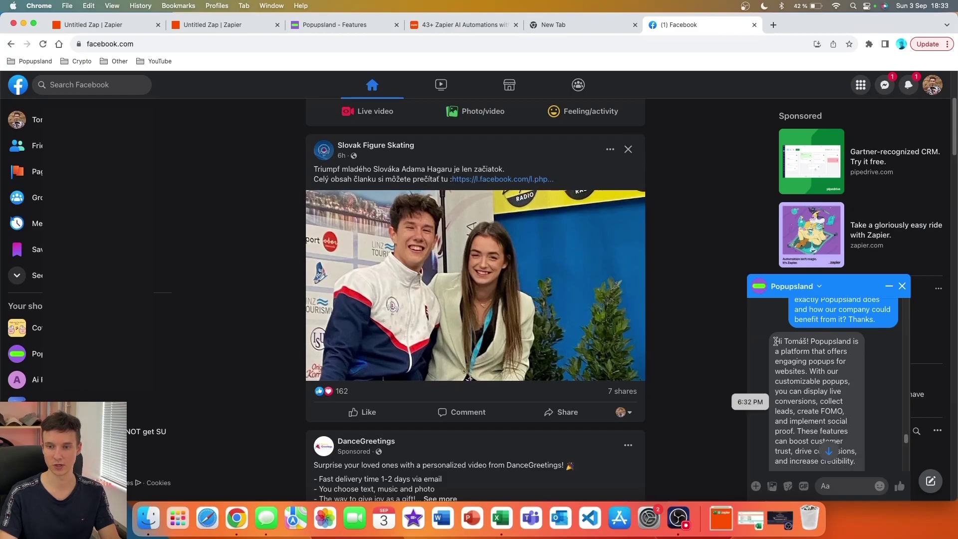
{"action": "scroll", "coordinate": [807, 344], "scroll_direction": "down", "scroll_amount": 5}
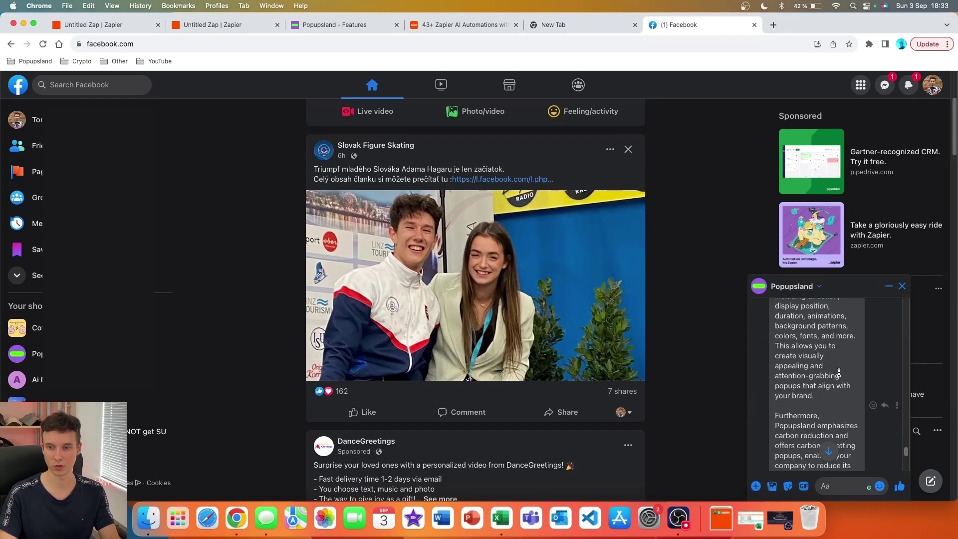
{"action": "scroll", "coordinate": [838, 371], "scroll_direction": "down", "scroll_amount": 12}
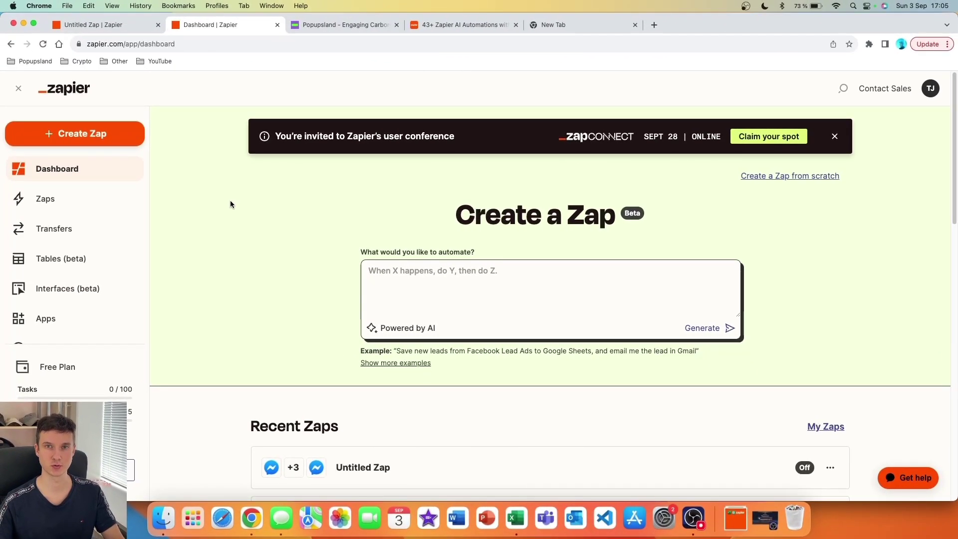
- Create a new Zap with a Facebook Messenger 'New Message sent to Page' trigger
{"action": "left_click", "coordinate": [93, 136]}
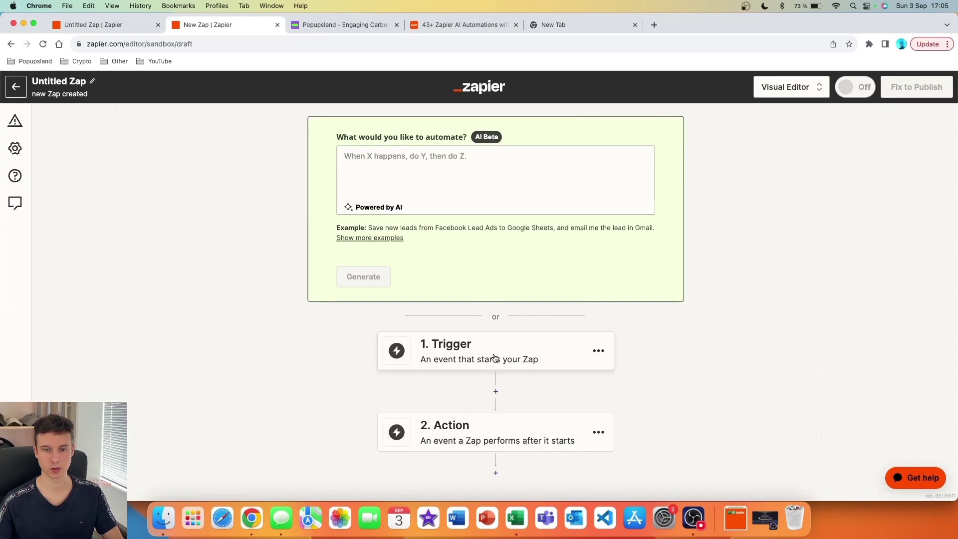
{"action": "left_click", "coordinate": [468, 356]}
{"action": "type", "text": "facebook mess"}
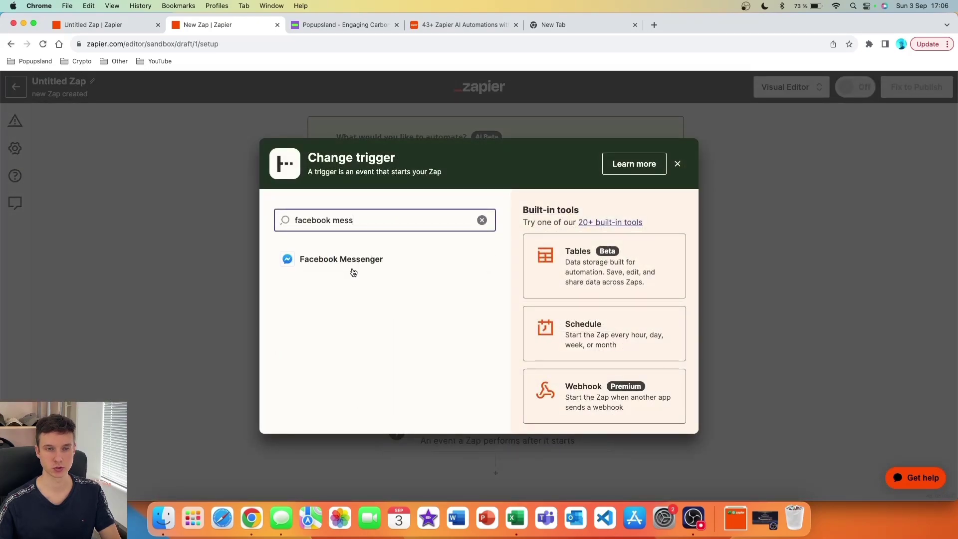
{"action": "left_click", "coordinate": [362, 265]}
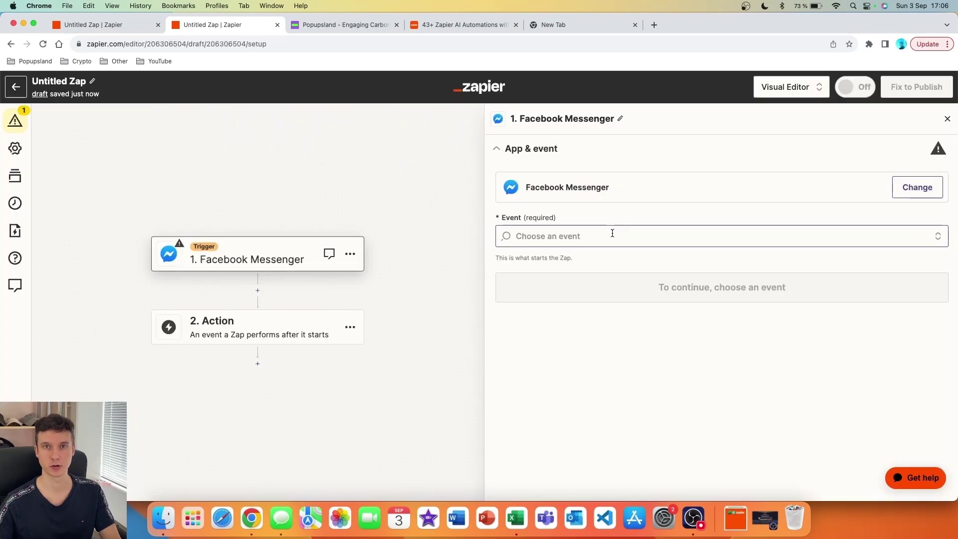
{"action": "left_click", "coordinate": [612, 235]}
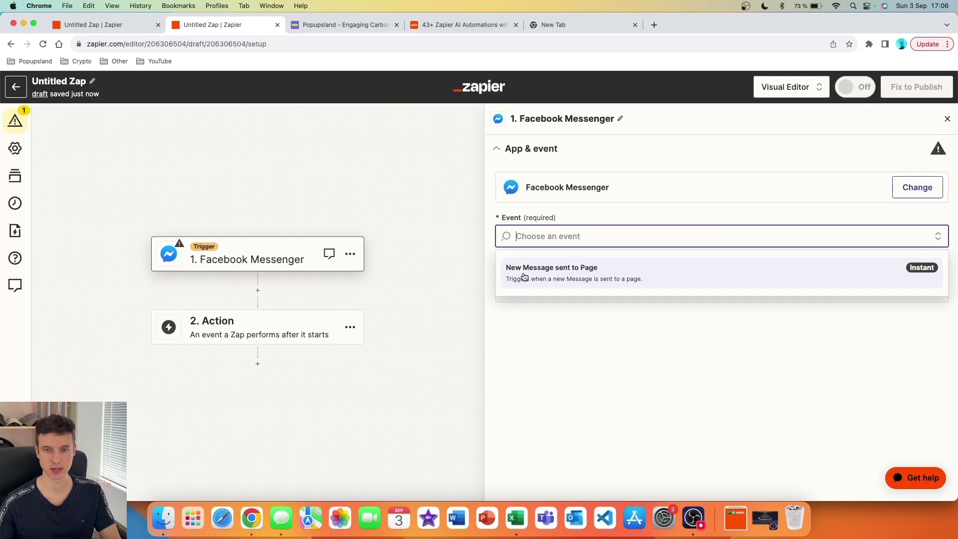
{"action": "left_click", "coordinate": [626, 281]}
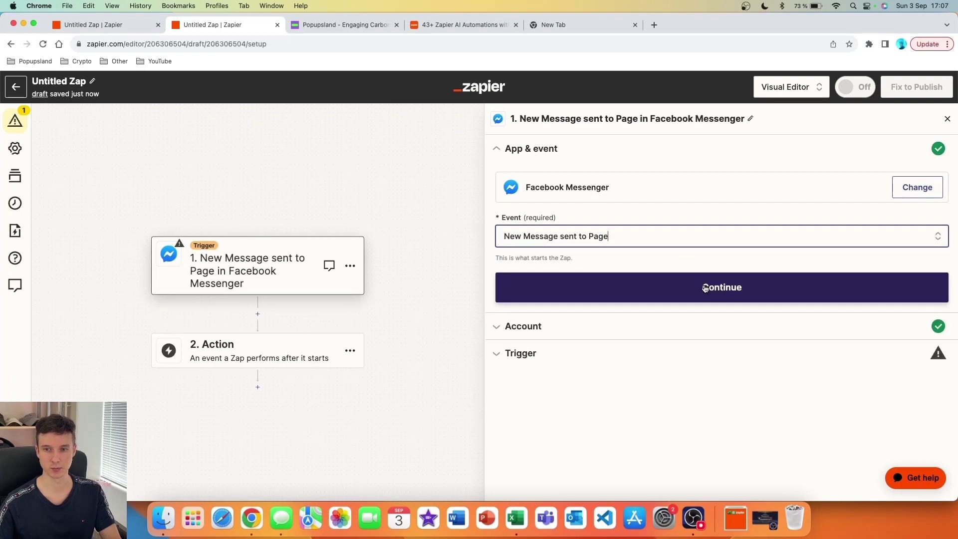
- Confirm the connected Messenger account and set the trigger's Page to Popupsland
{"action": "left_click", "coordinate": [703, 284]}
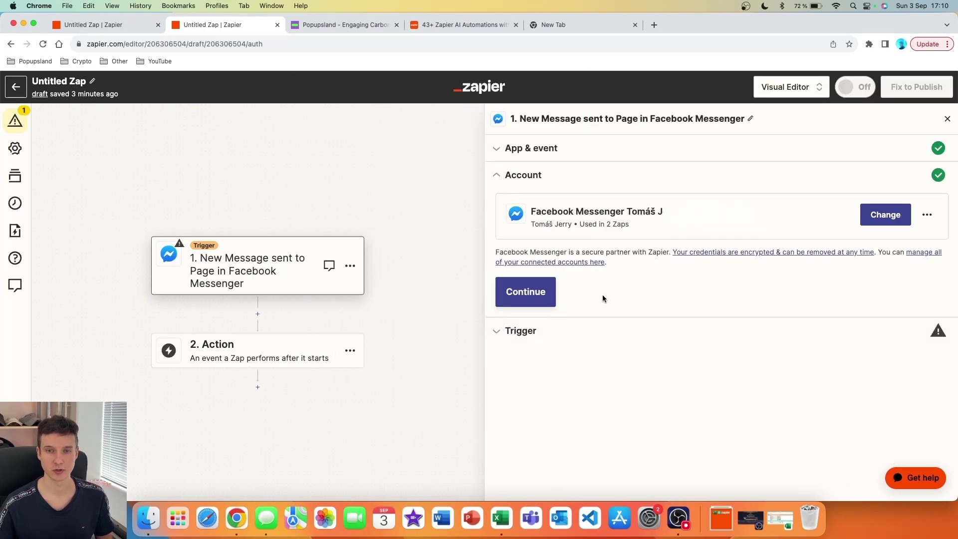
{"action": "left_click", "coordinate": [524, 298]}
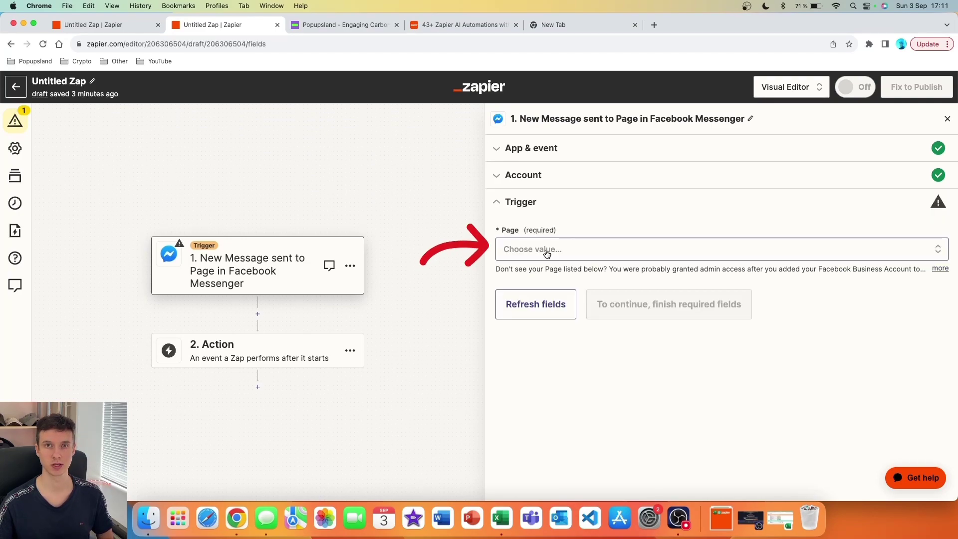
{"action": "left_click", "coordinate": [552, 249]}
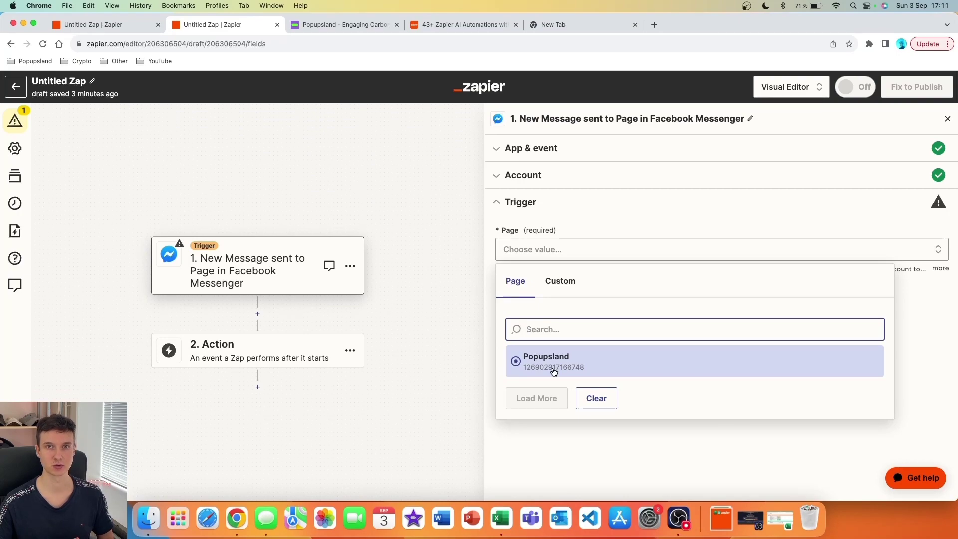
{"action": "left_click", "coordinate": [554, 369]}
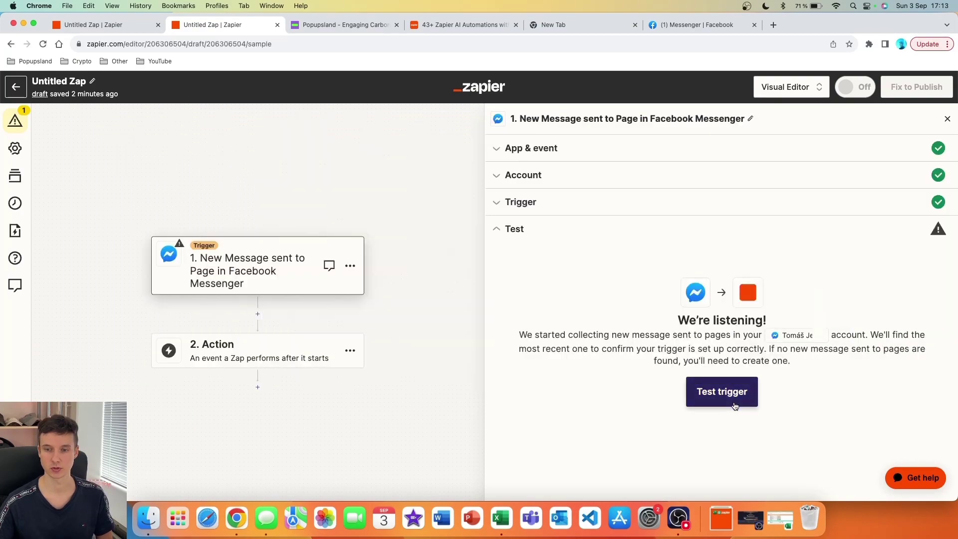
- Test the trigger and review the customer's Popupsland question in the sample record
{"action": "left_click", "coordinate": [732, 400]}
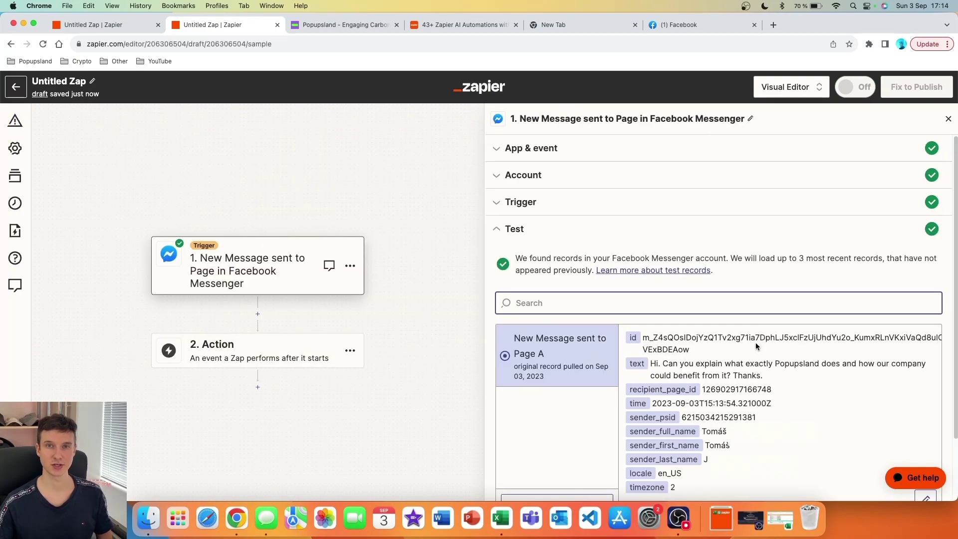
{"action": "scroll", "coordinate": [756, 343], "scroll_direction": "down", "scroll_amount": 3}
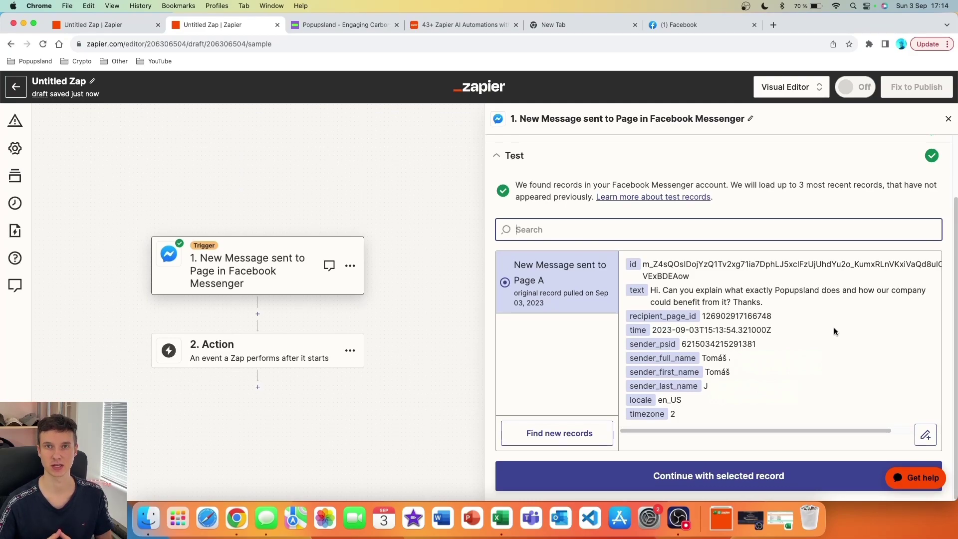
{"action": "triple_click", "coordinate": [788, 296]}
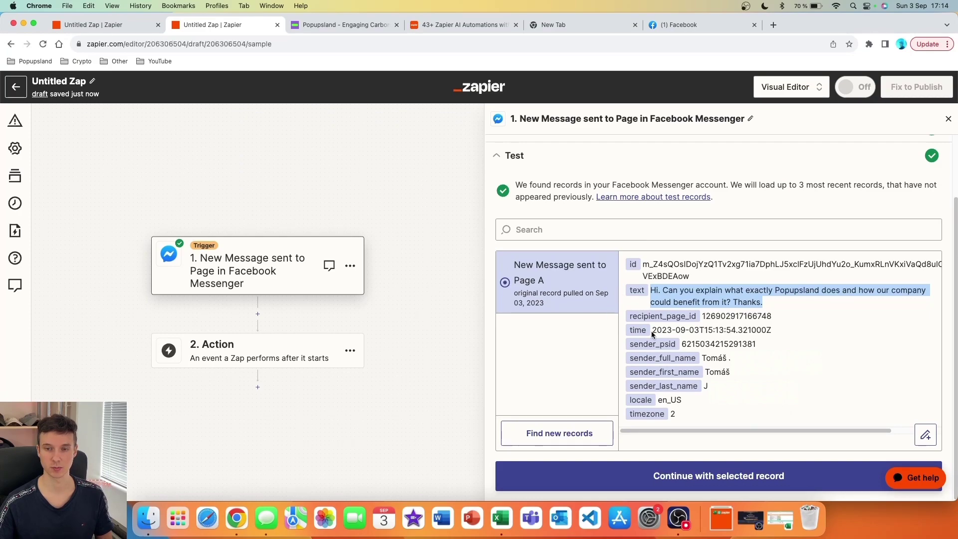
{"action": "left_click", "coordinate": [720, 476]}
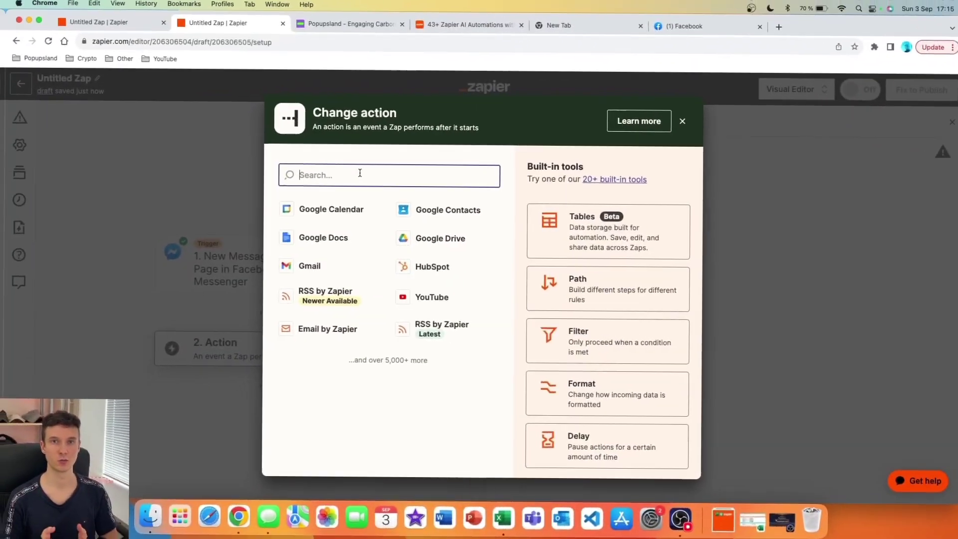
- Make step 2 AI by Zapier with the Web Page Question & Answer event
{"action": "type", "text": "AI by zapier"}
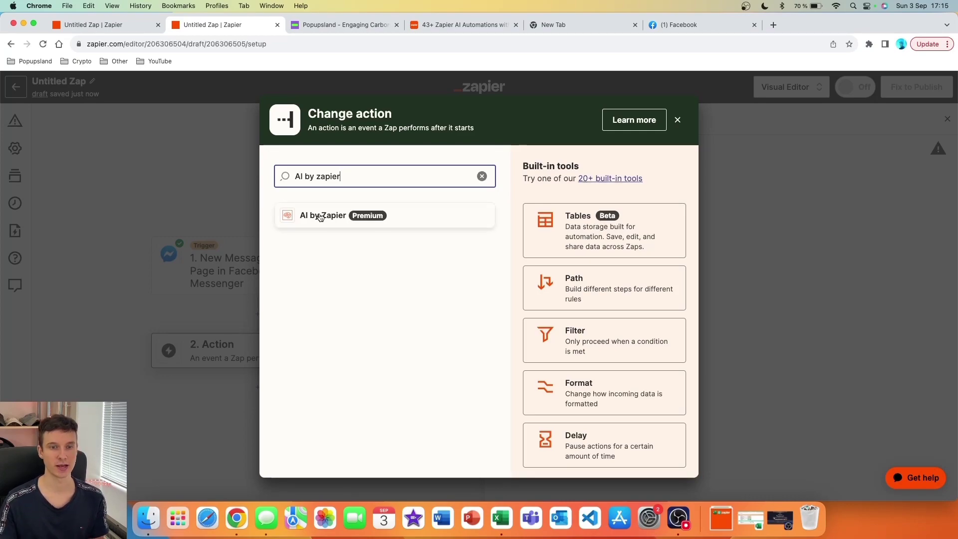
{"action": "left_click", "coordinate": [406, 218]}
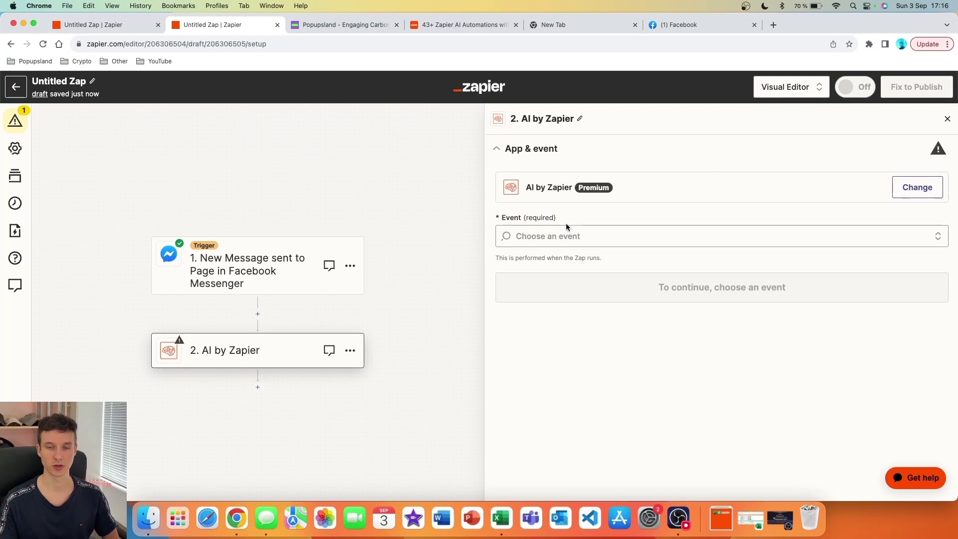
{"action": "left_click", "coordinate": [604, 238]}
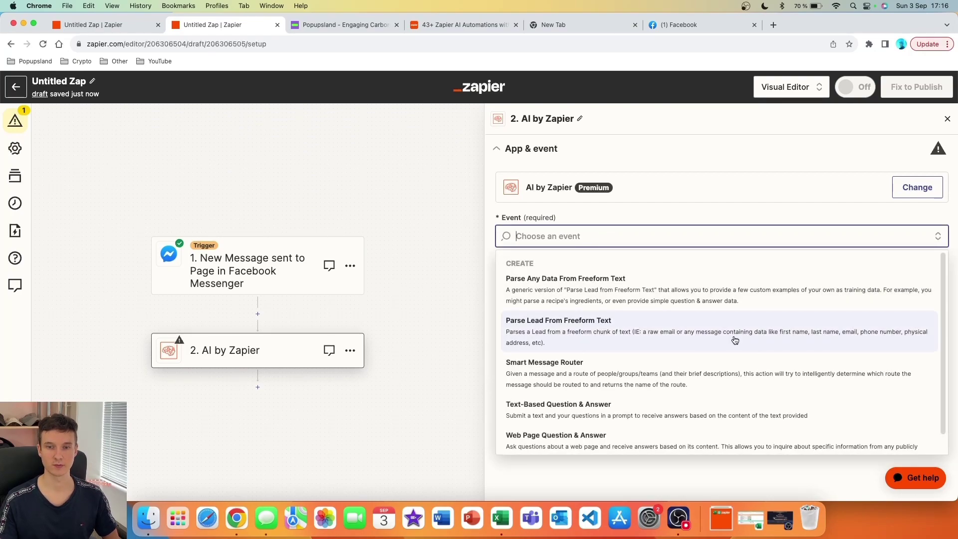
{"action": "scroll", "coordinate": [731, 339], "scroll_direction": "down", "scroll_amount": 1}
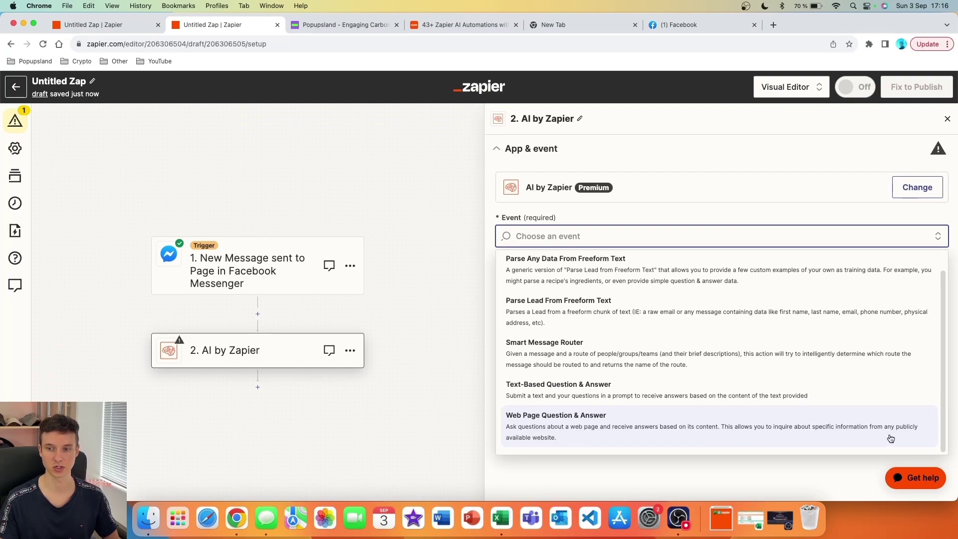
{"action": "left_click", "coordinate": [584, 427]}
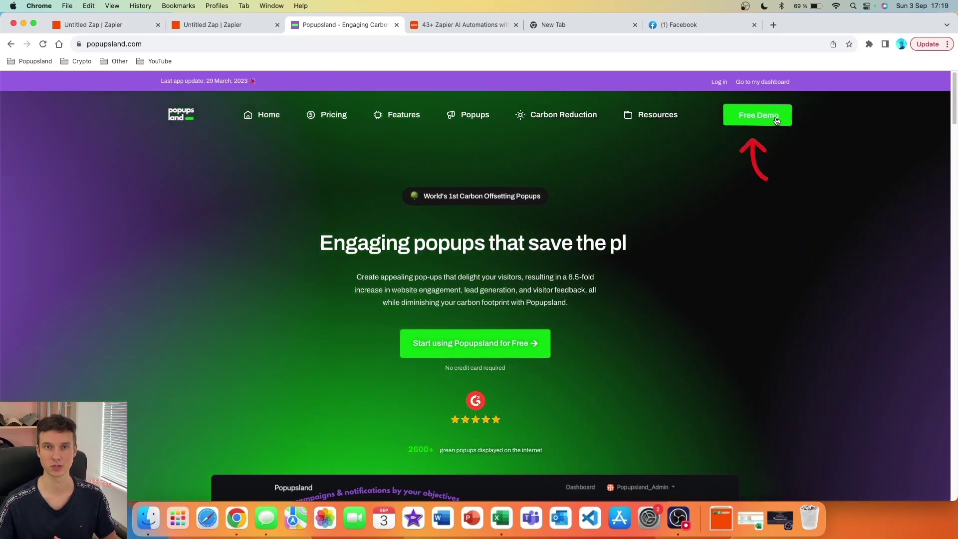
{"action": "left_click", "coordinate": [777, 121]}
{"action": "left_click", "coordinate": [269, 43]}
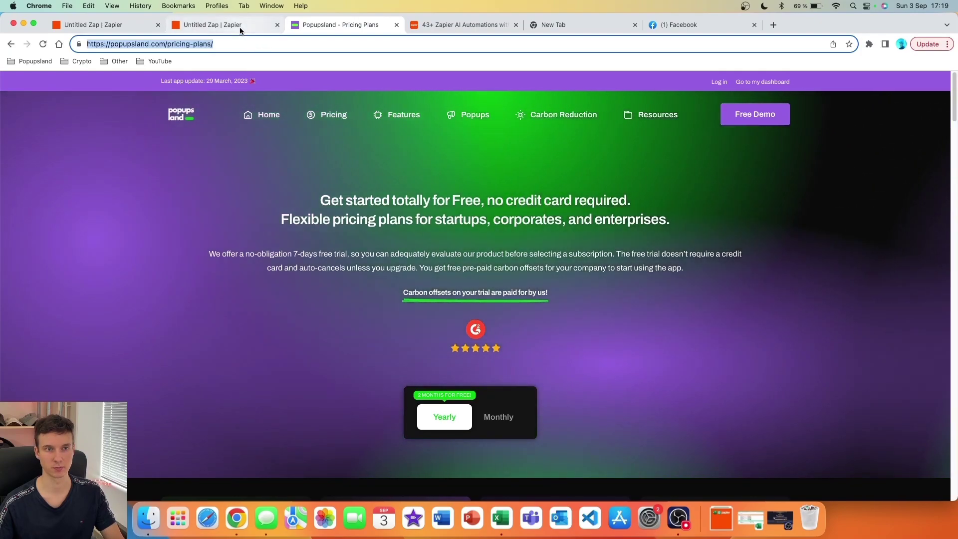
{"action": "left_click", "coordinate": [240, 26]}
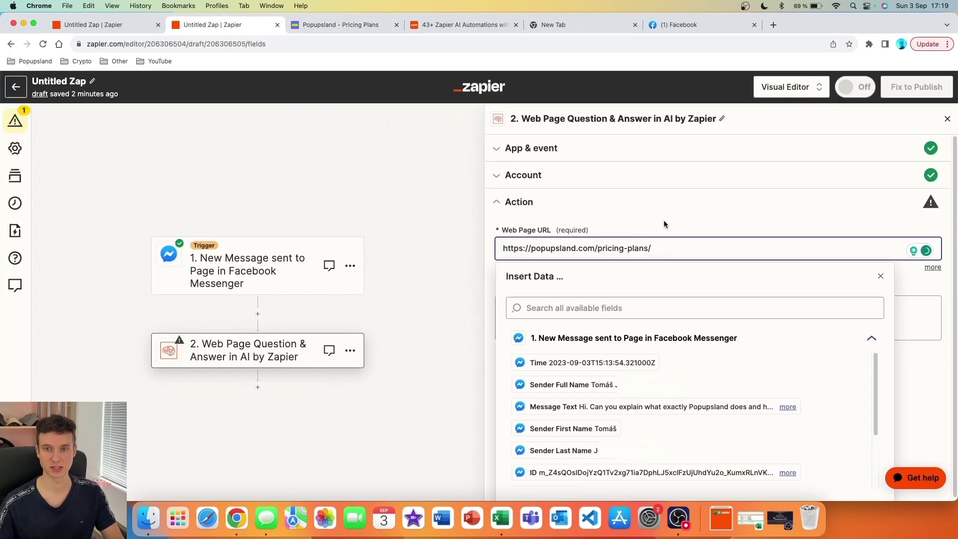
- Add another URL slot and paste in the Popupsland features page address
{"action": "left_click", "coordinate": [663, 220]}
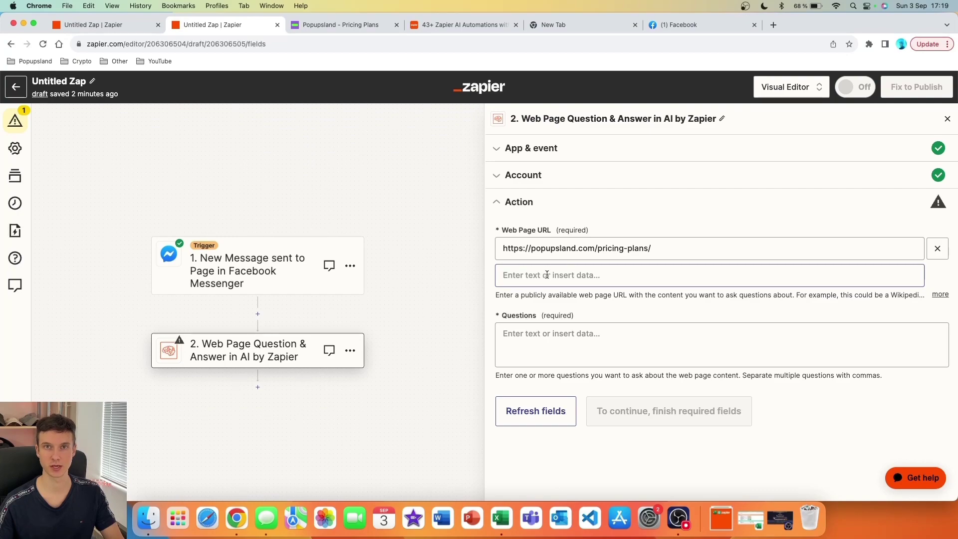
{"action": "key", "text": "ctrl+Tab"}
{"action": "left_click", "coordinate": [401, 118]}
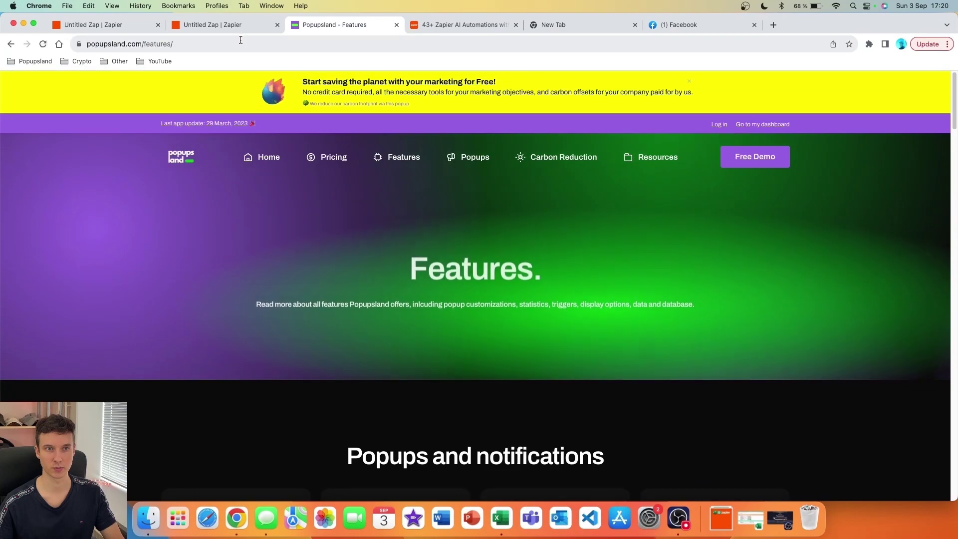
{"action": "left_click", "coordinate": [240, 40]}
{"action": "key", "text": "super+c"}
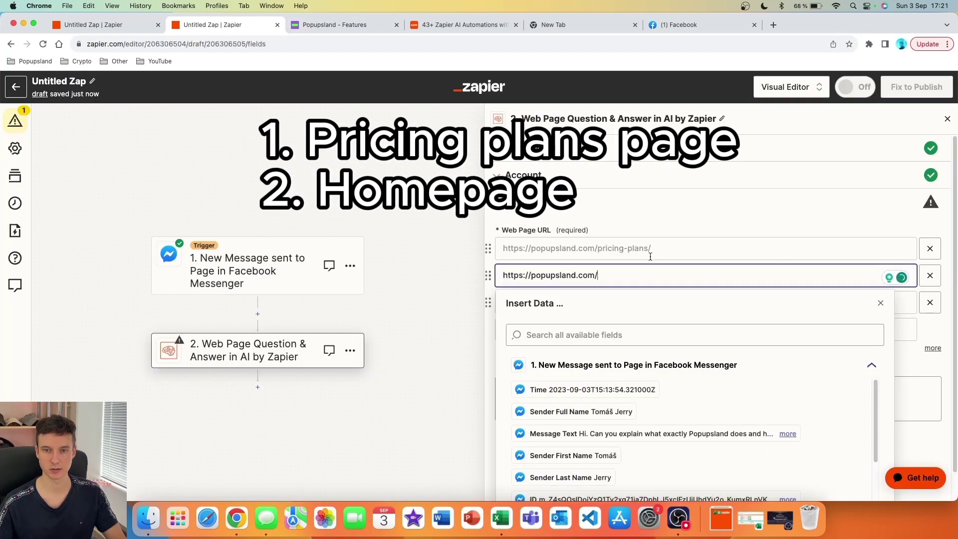
{"action": "left_click", "coordinate": [644, 302]}
{"action": "key", "text": "super+v"}
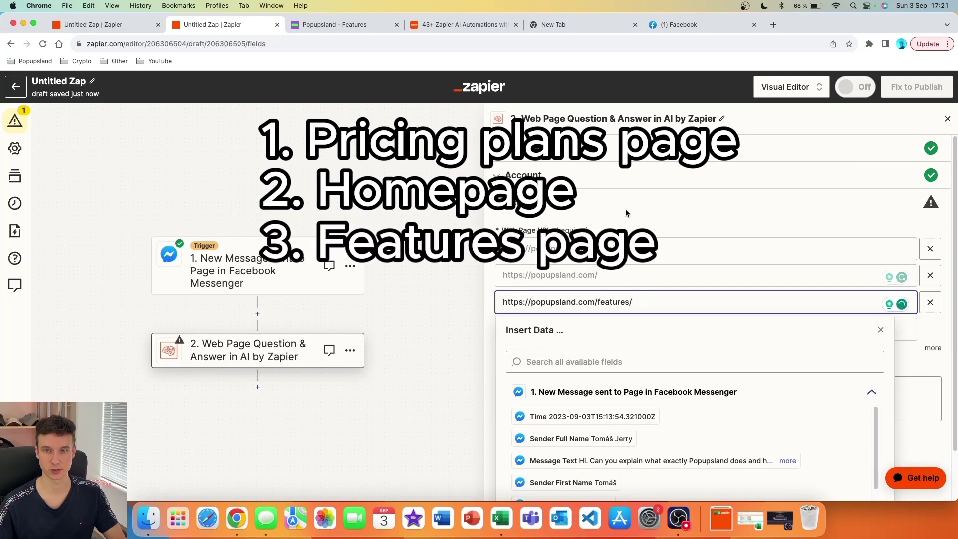
- Fill the remaining URL slots with the carbon reduction, resources and book-a-demo page addresses
{"action": "key", "text": "Tab"}
{"action": "type", "text": "https://popupsland.com/carbon-reduction-and-carbon-offsets/"}
{"action": "key", "text": "Tab"}
{"action": "type", "text": "https://popupsland.com/resources/"}
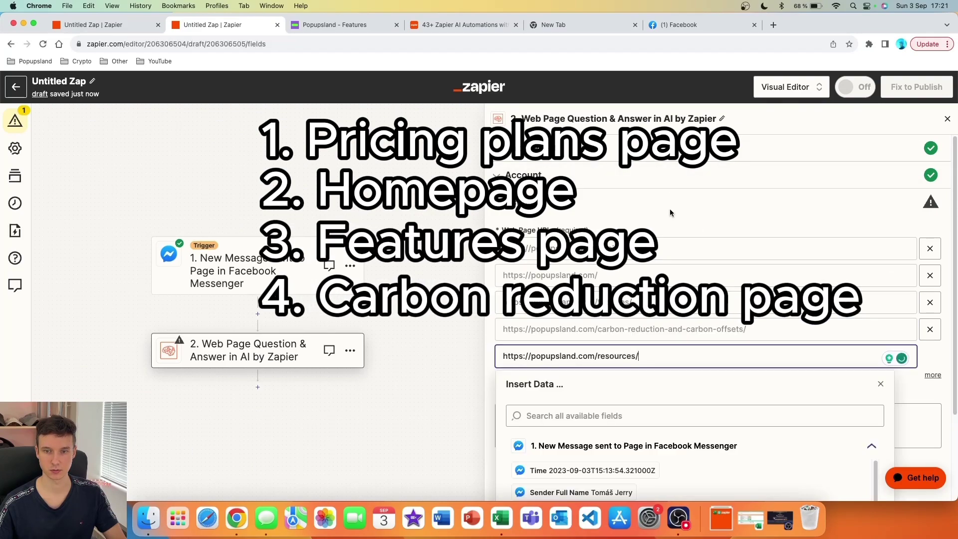
{"action": "key", "text": "Tab"}
{"action": "type", "text": "https://popupsland.com/book-a-demo/"}
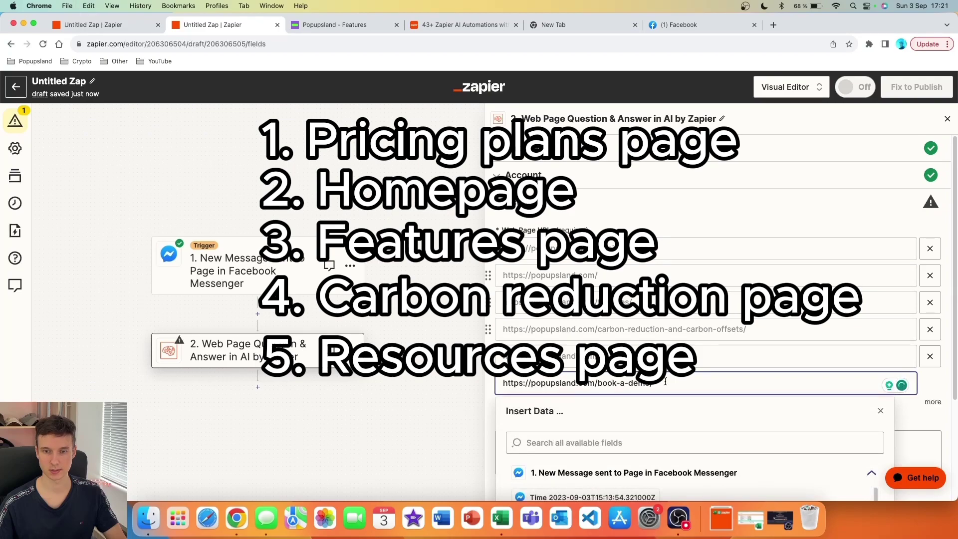
{"action": "left_click", "coordinate": [658, 218]}
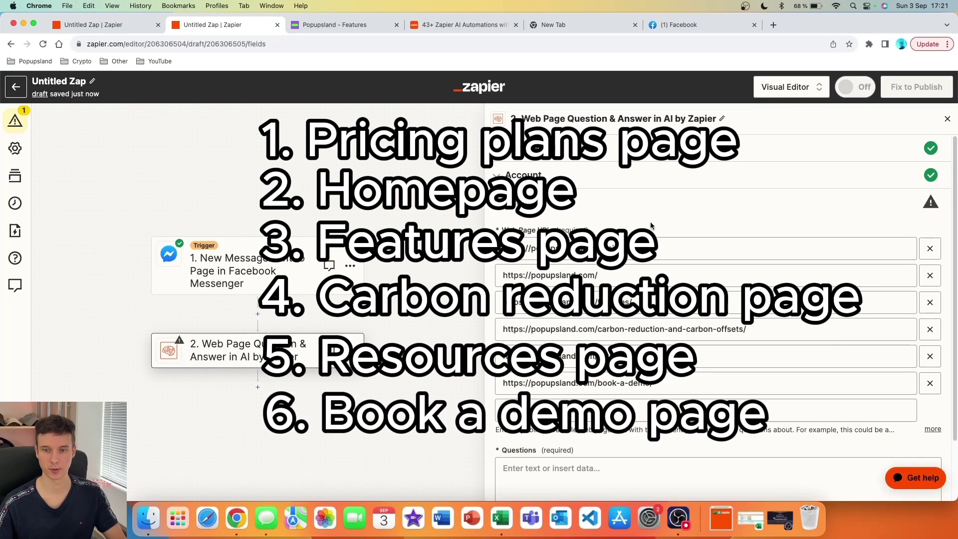
{"action": "scroll", "coordinate": [548, 349], "scroll_direction": "down", "scroll_amount": 3}
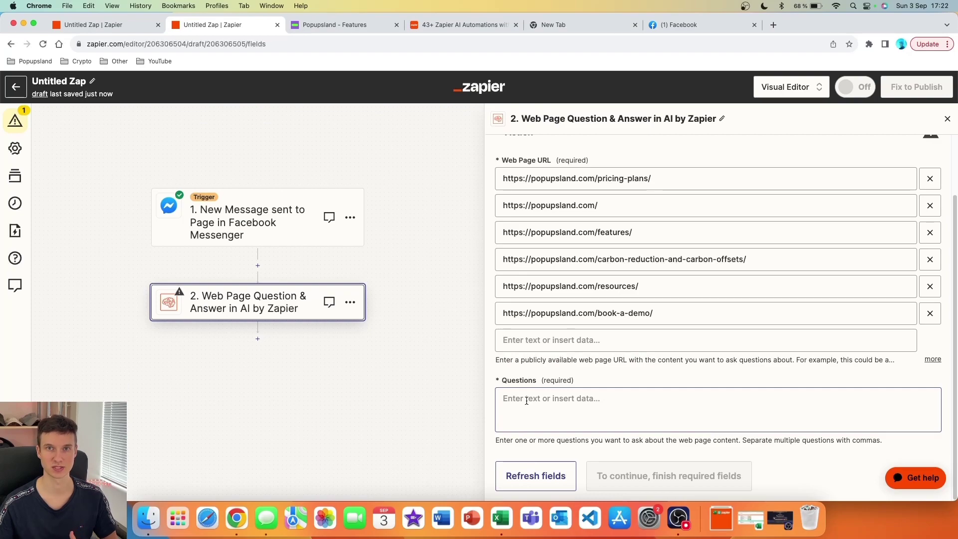
{"action": "key", "text": "super+4"}
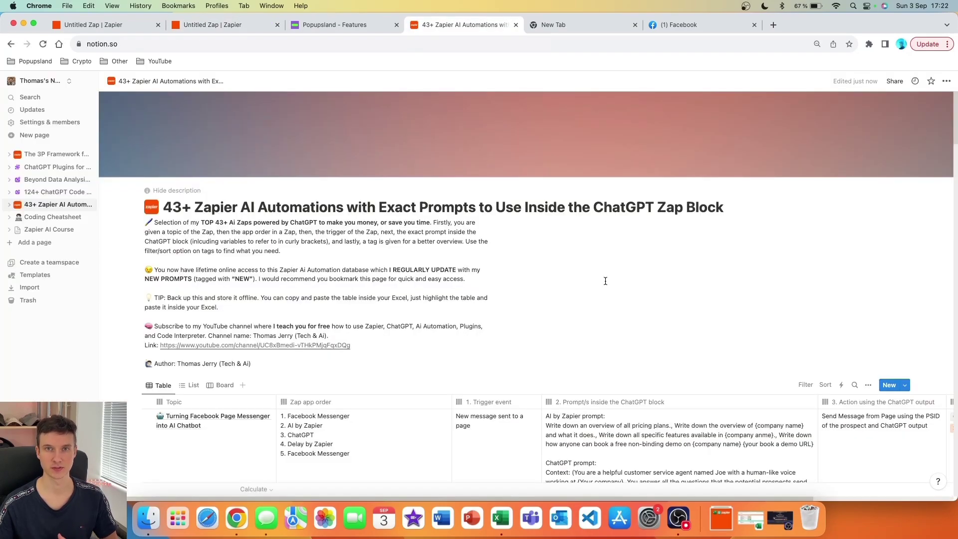
- Open the Notion entry's full prompt and select the AI by Zapier prompt paragraph
{"action": "left_click", "coordinate": [620, 445]}
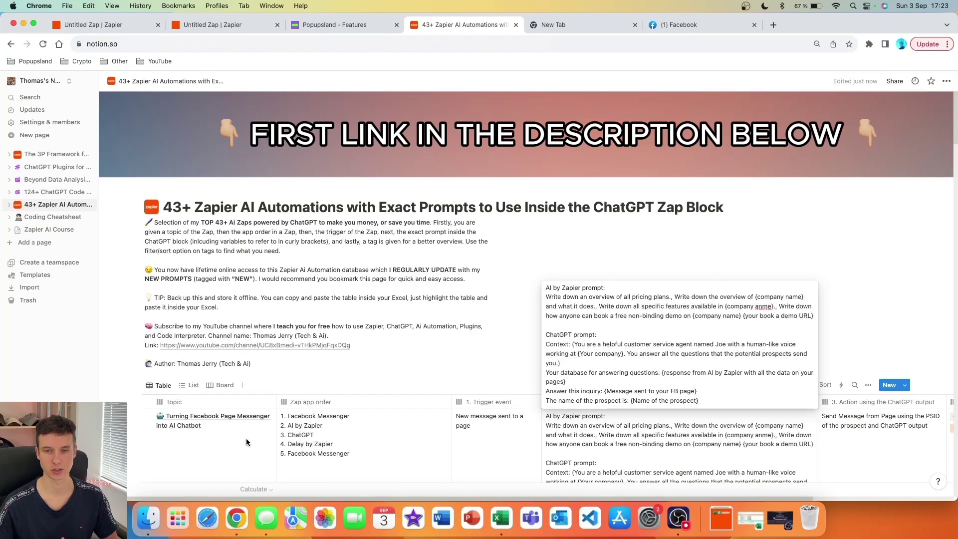
{"action": "triple_click", "coordinate": [664, 320]}
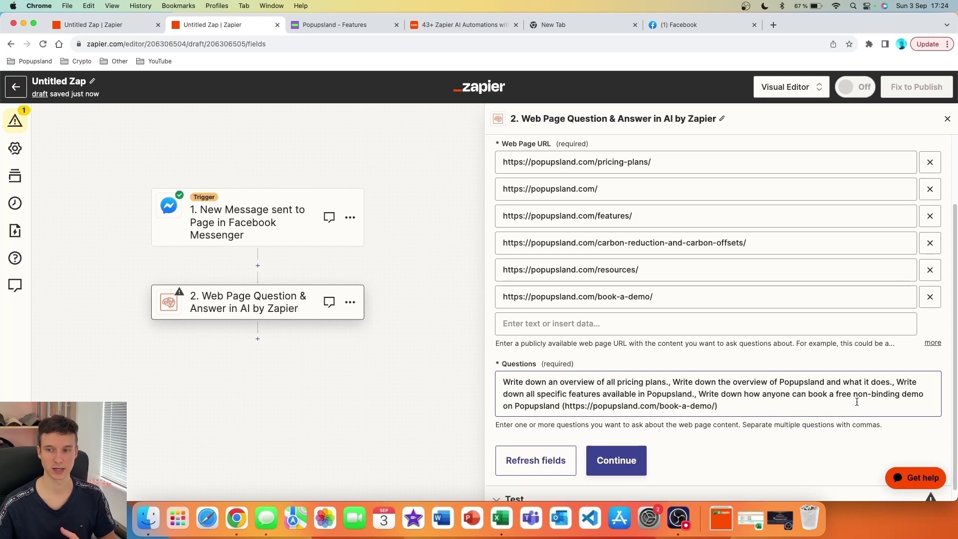
- Review the four Popupsland questions and six URLs, then continue to the test preview
{"action": "left_click", "coordinate": [577, 415]}
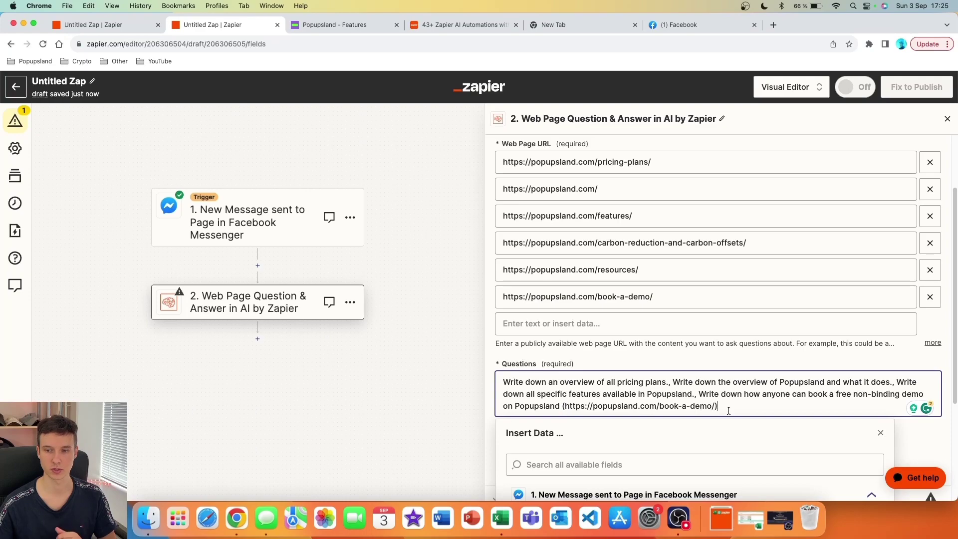
{"action": "left_click", "coordinate": [581, 355]}
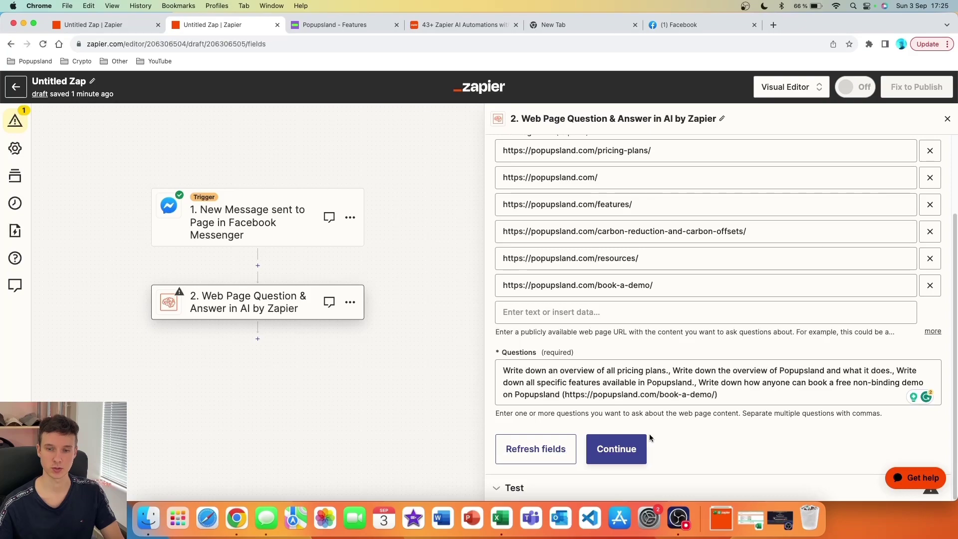
{"action": "left_click", "coordinate": [622, 457]}
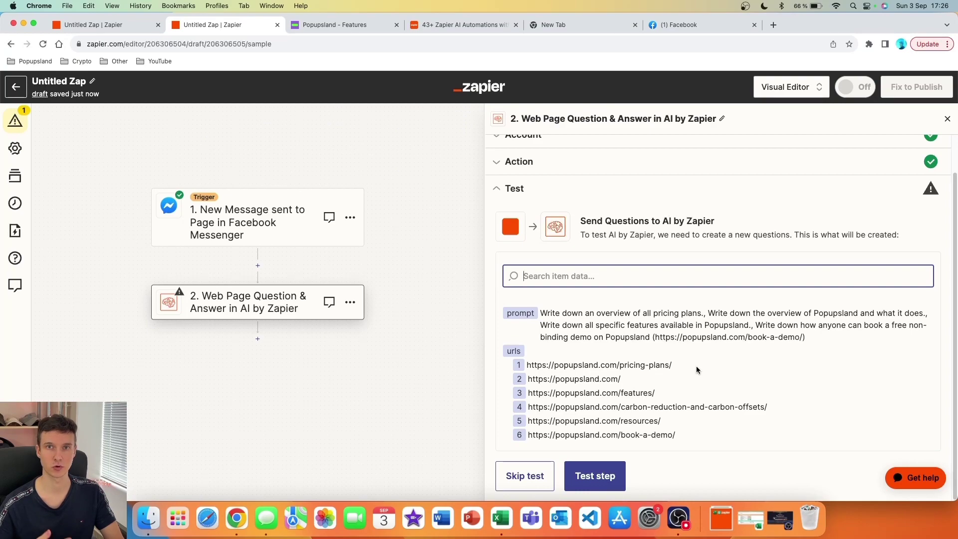
- Test the Q&A step and read its answers on pricing, overview, features and demo booking
{"action": "left_click", "coordinate": [617, 474]}
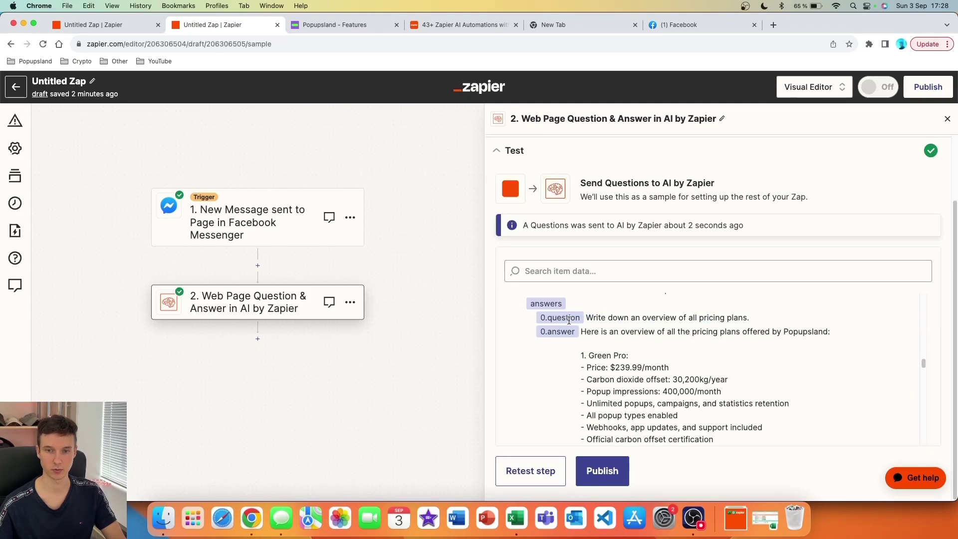
{"action": "scroll", "coordinate": [609, 342], "scroll_direction": "down", "scroll_amount": 10}
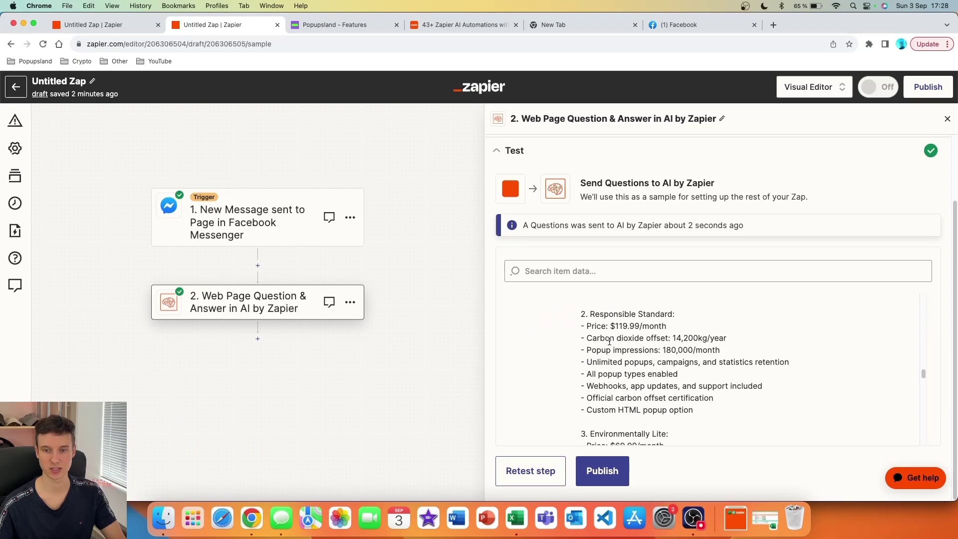
{"action": "scroll", "coordinate": [609, 342], "scroll_direction": "down", "scroll_amount": 15}
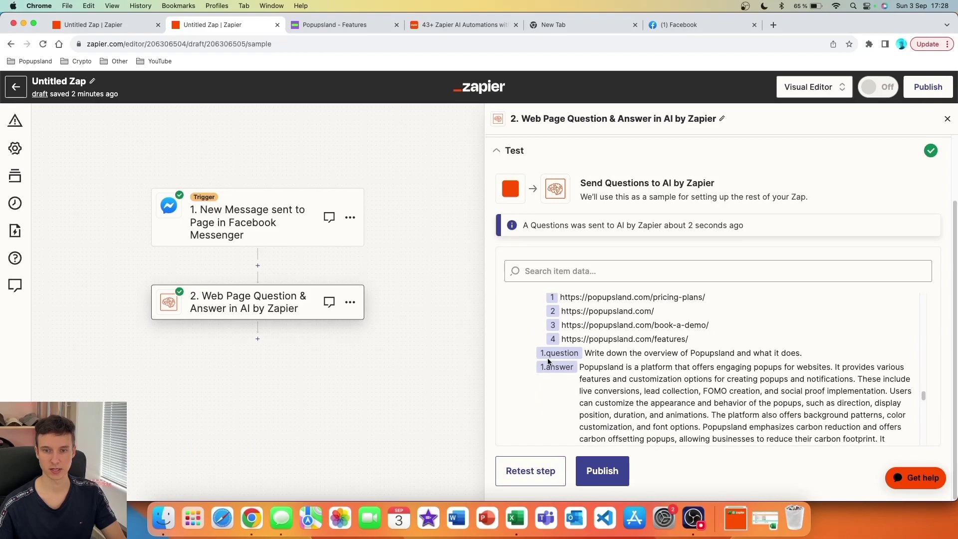
{"action": "scroll", "coordinate": [730, 361], "scroll_direction": "down", "scroll_amount": 3}
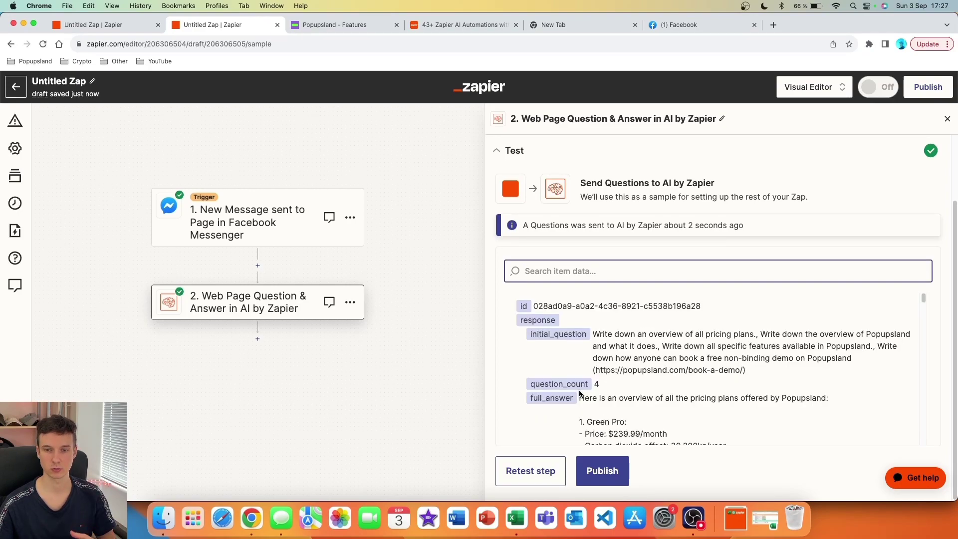
{"action": "scroll", "coordinate": [573, 394], "scroll_direction": "down", "scroll_amount": 2}
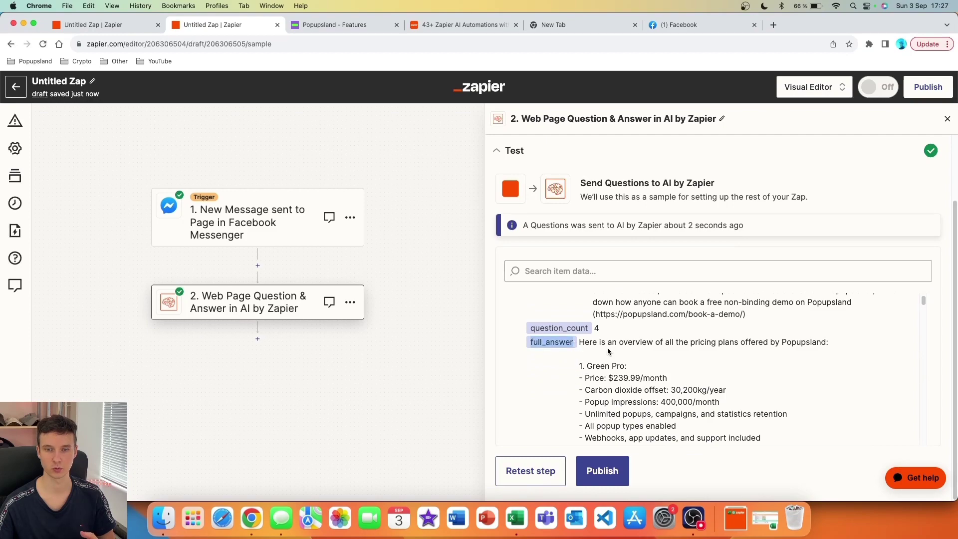
{"action": "left_click", "coordinate": [551, 342]}
{"action": "scroll", "coordinate": [613, 350], "scroll_direction": "down", "scroll_amount": 7}
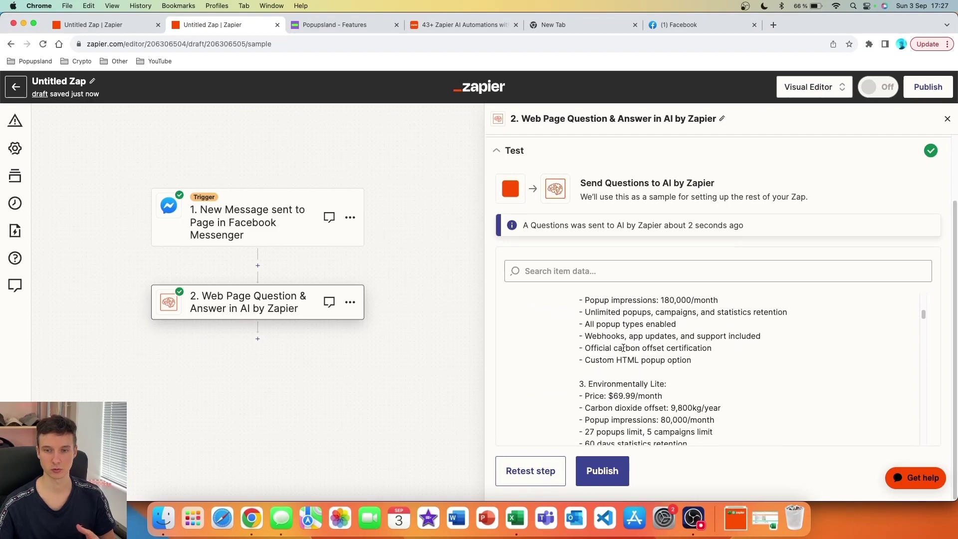
{"action": "scroll", "coordinate": [623, 348], "scroll_direction": "down", "scroll_amount": 1}
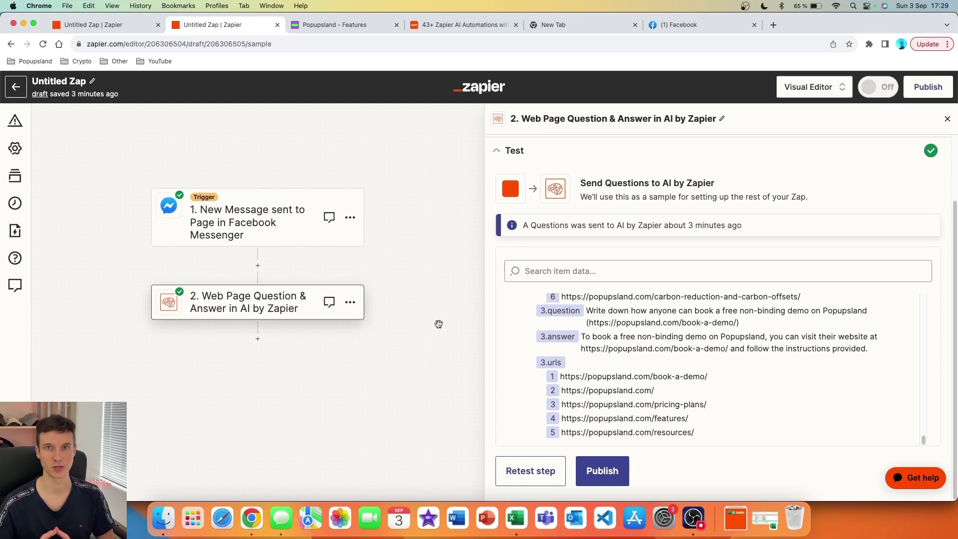
- Add a third step using ChatGPT's Conversation event and choose the ChatGPT account
{"action": "left_click", "coordinate": [258, 339]}
{"action": "type", "text": "chatgpt"}
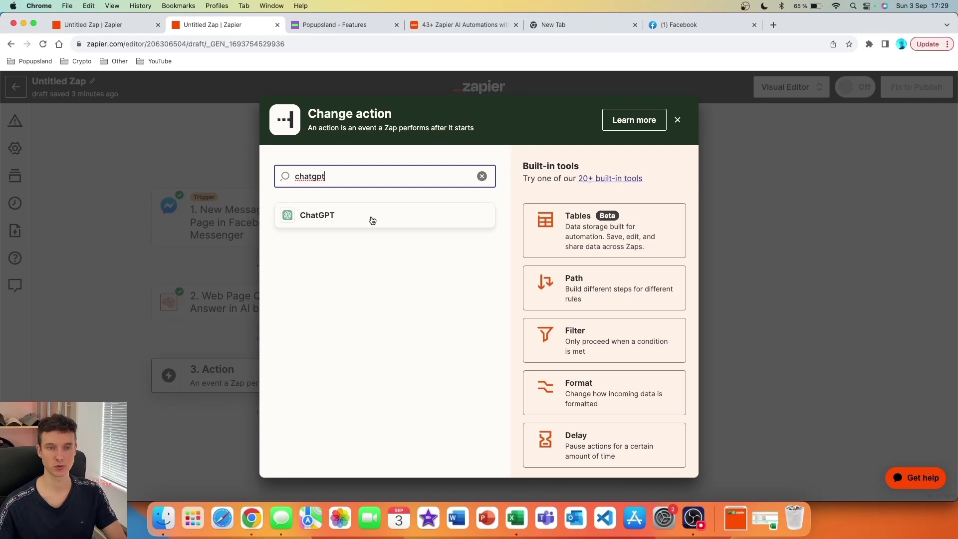
{"action": "left_click", "coordinate": [372, 218]}
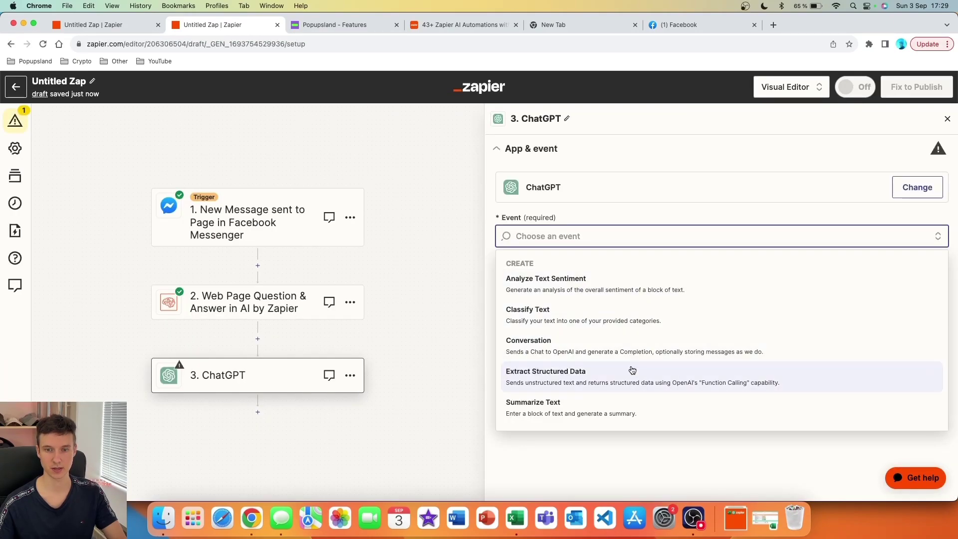
{"action": "left_click", "coordinate": [618, 348]}
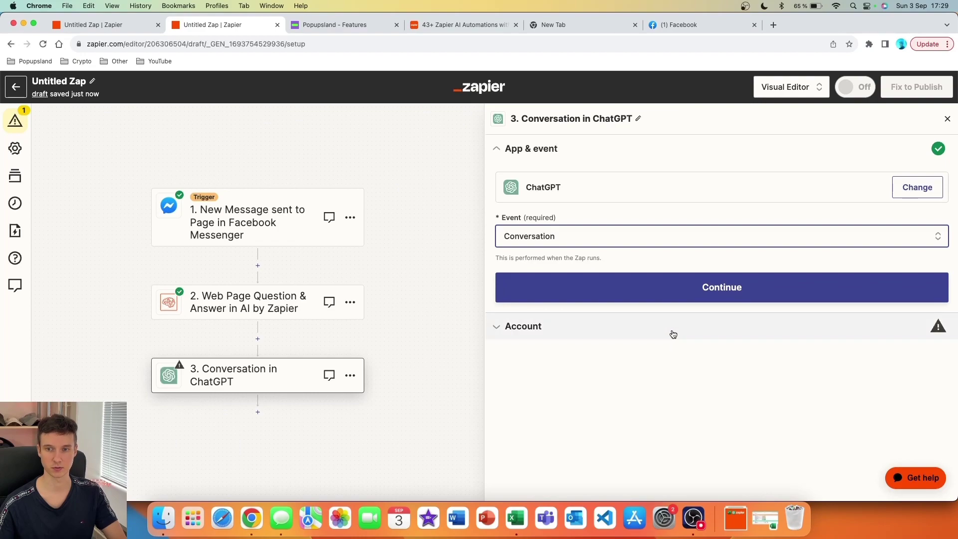
{"action": "left_click", "coordinate": [708, 297]}
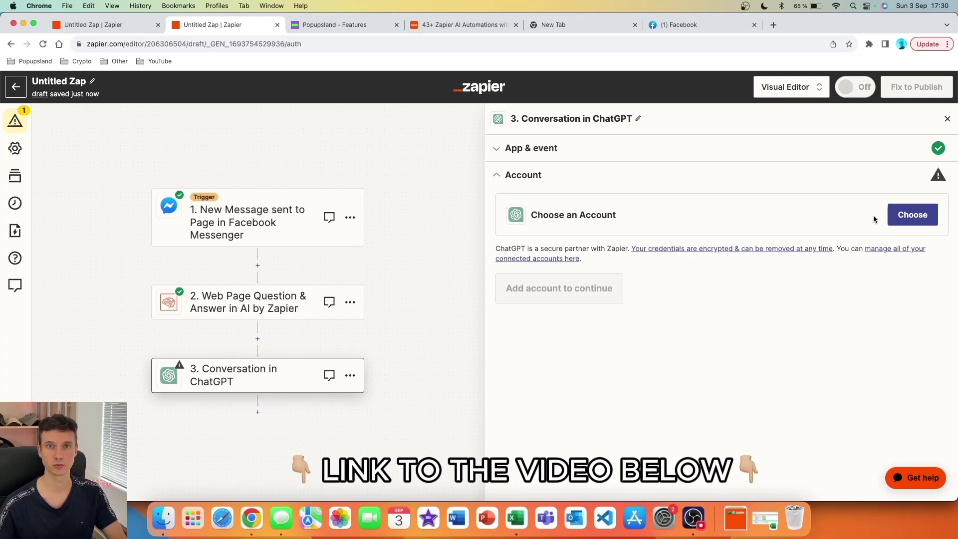
{"action": "left_click", "coordinate": [890, 216]}
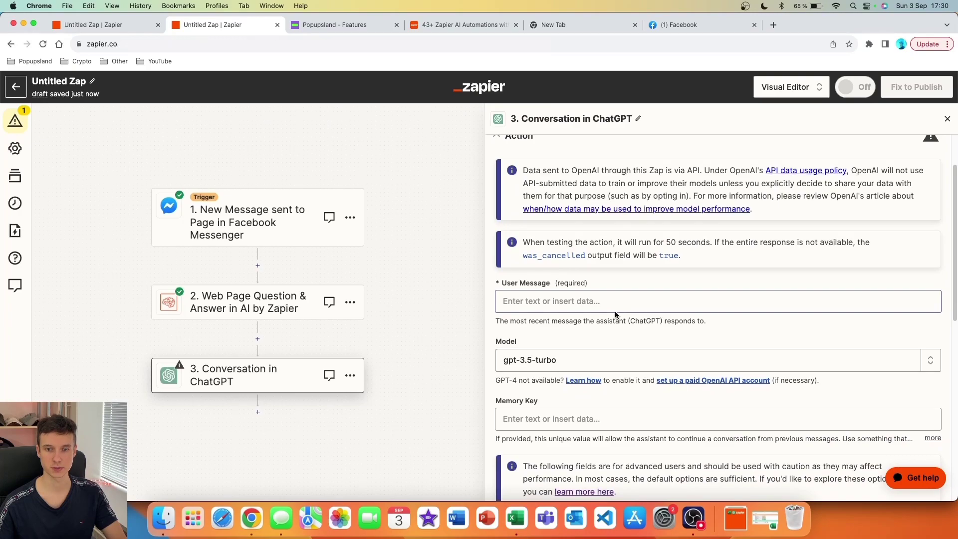
- Copy the Popupsland customer-service agent prompt from Notion into ChatGPT's User Message field
{"action": "key", "text": "super+4"}
{"action": "left_click_drag", "start_coordinate": [698, 400], "coordinate": [544, 344]}
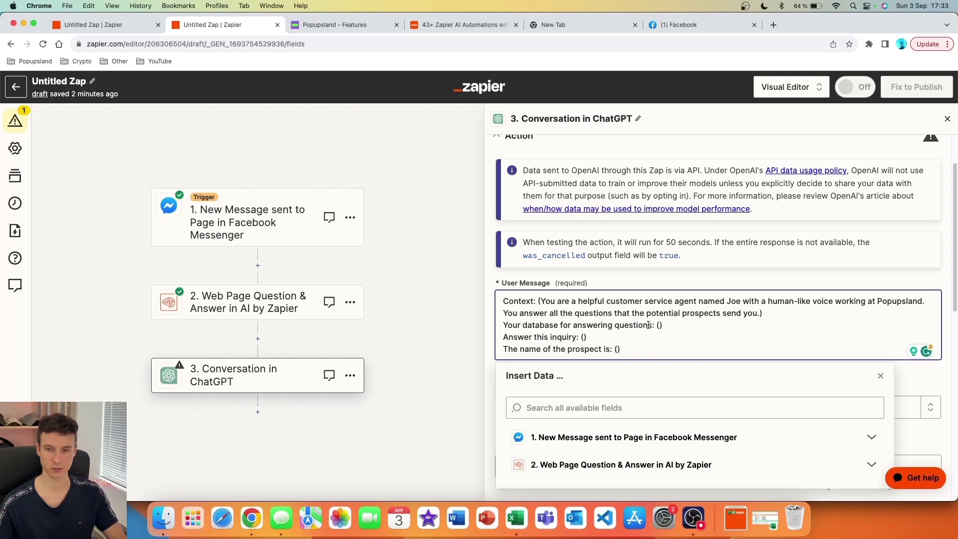
{"action": "scroll", "coordinate": [658, 325], "scroll_direction": "down", "scroll_amount": 1}
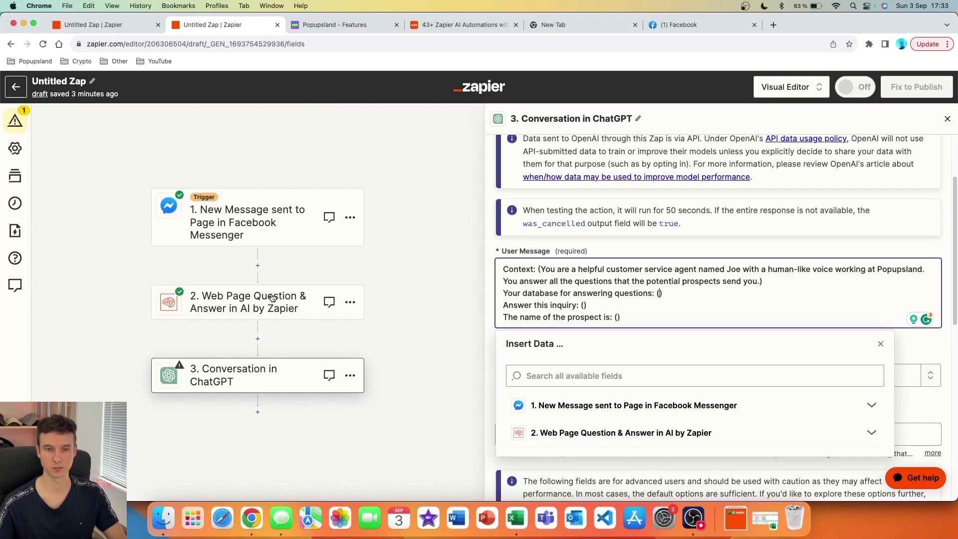
- Put step 2's Response Full Answer into the prompt's database parentheses
{"action": "left_click", "coordinate": [694, 437]}
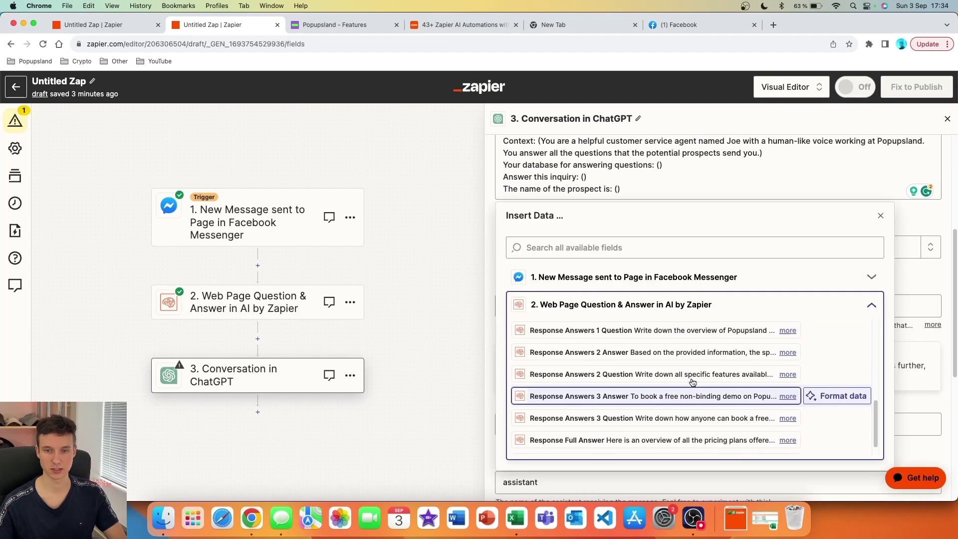
{"action": "scroll", "coordinate": [692, 382], "scroll_direction": "up", "scroll_amount": 5}
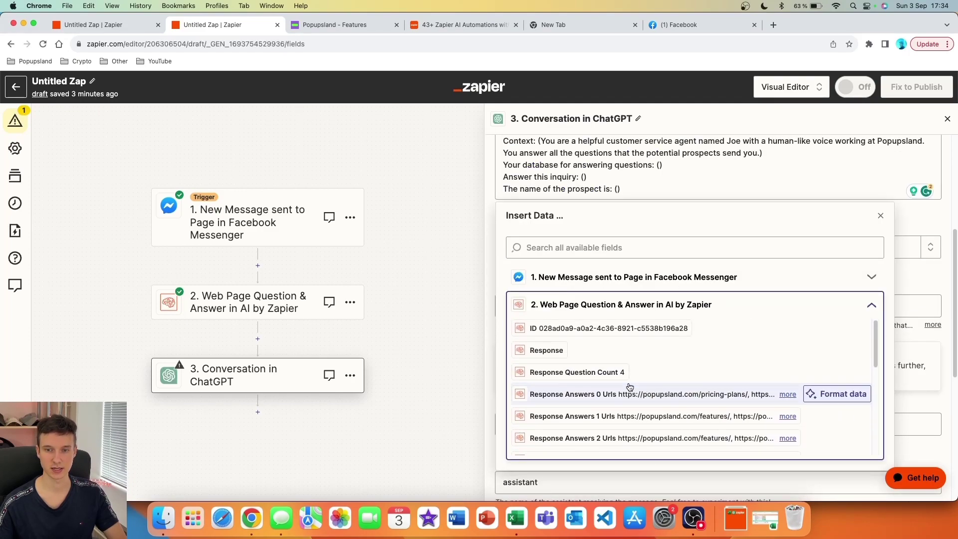
{"action": "scroll", "coordinate": [628, 387], "scroll_direction": "down", "scroll_amount": 1}
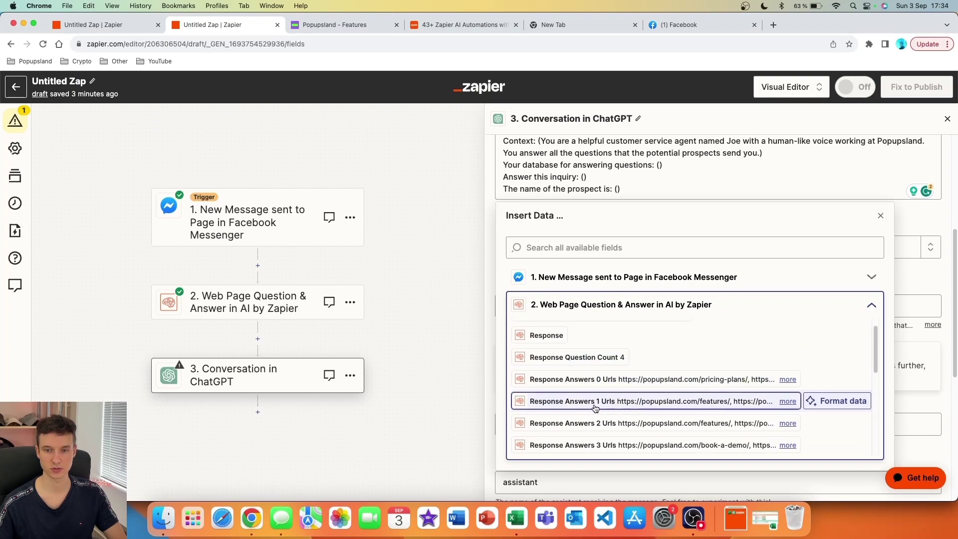
{"action": "scroll", "coordinate": [598, 405], "scroll_direction": "down", "scroll_amount": 4}
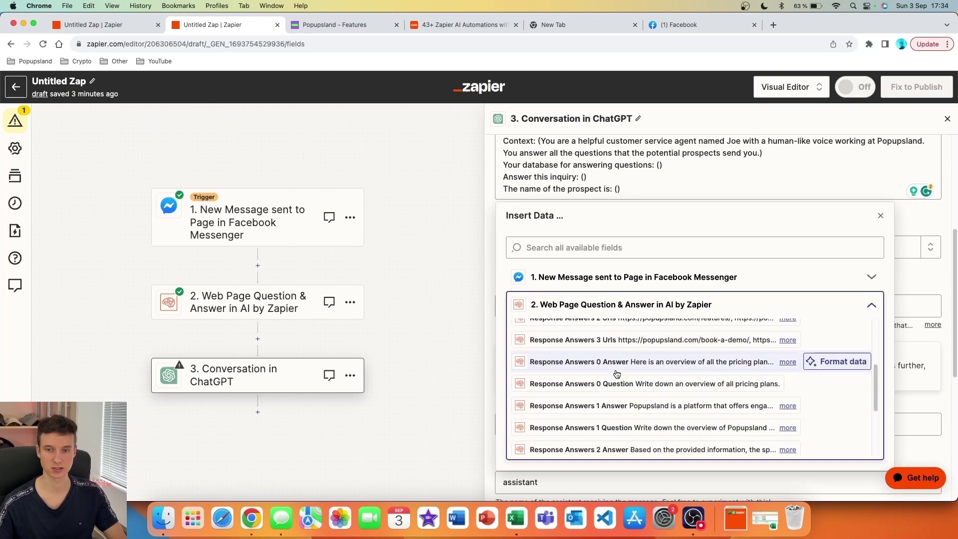
{"action": "scroll", "coordinate": [589, 399], "scroll_direction": "down", "scroll_amount": 5}
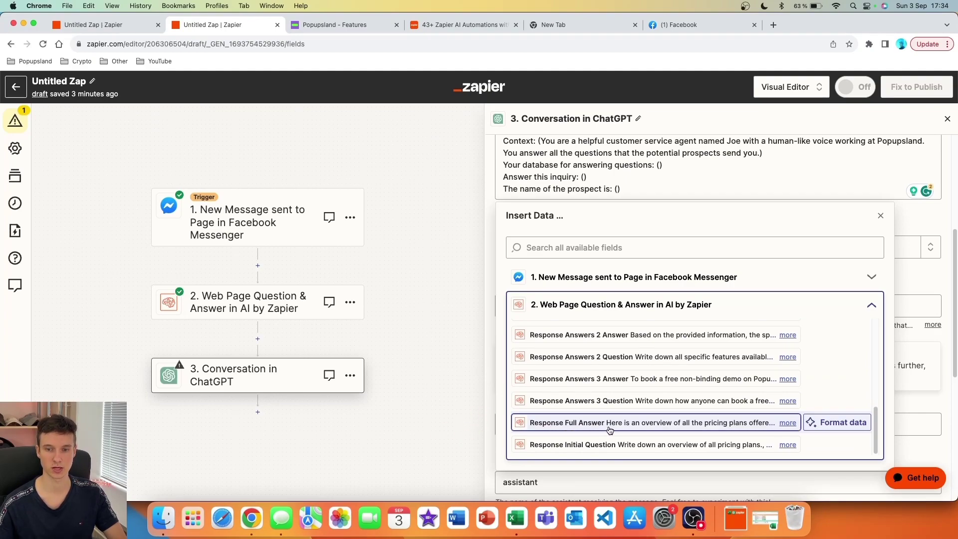
{"action": "left_click", "coordinate": [789, 424]}
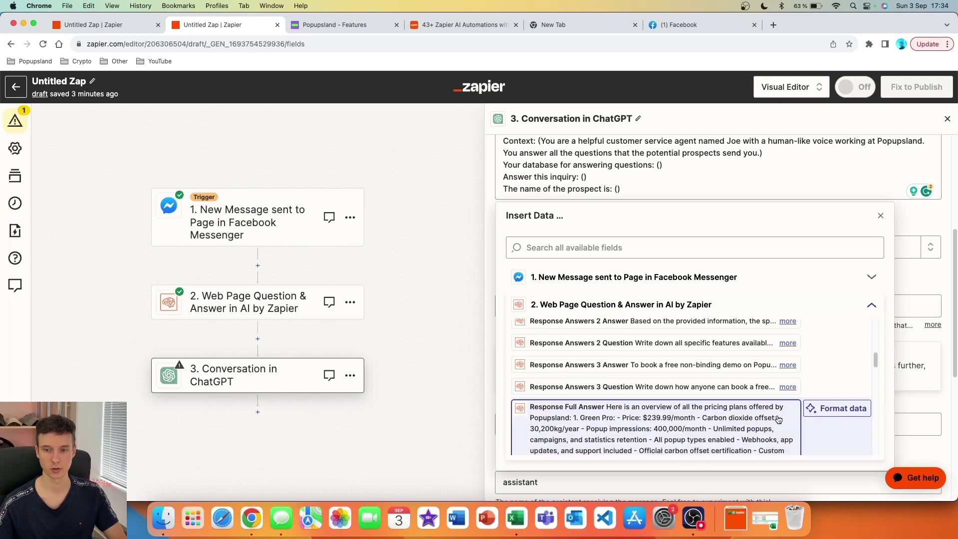
{"action": "scroll", "coordinate": [698, 396], "scroll_direction": "down", "scroll_amount": 5}
{"action": "scroll", "coordinate": [698, 397], "scroll_direction": "down", "scroll_amount": 5}
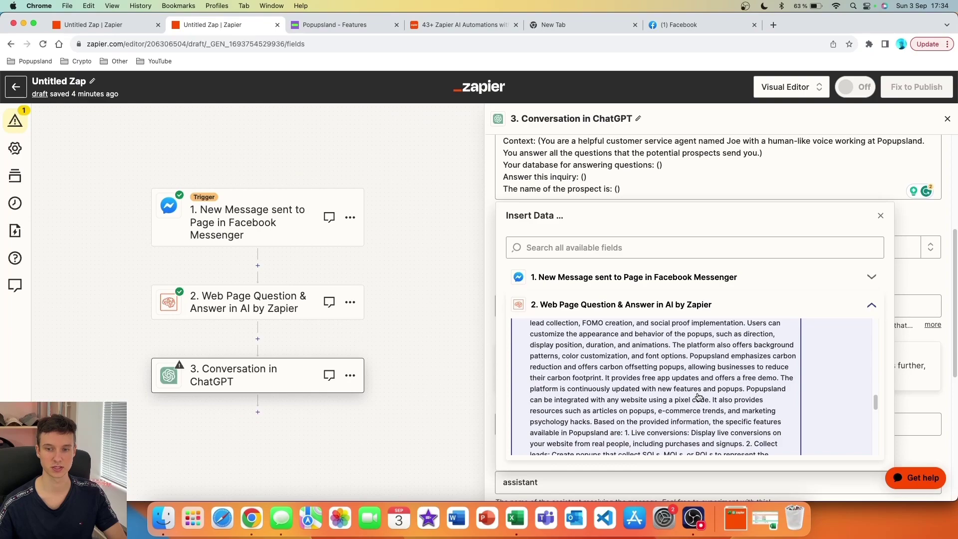
{"action": "scroll", "coordinate": [698, 397], "scroll_direction": "down", "scroll_amount": 3}
{"action": "left_click", "coordinate": [647, 393]}
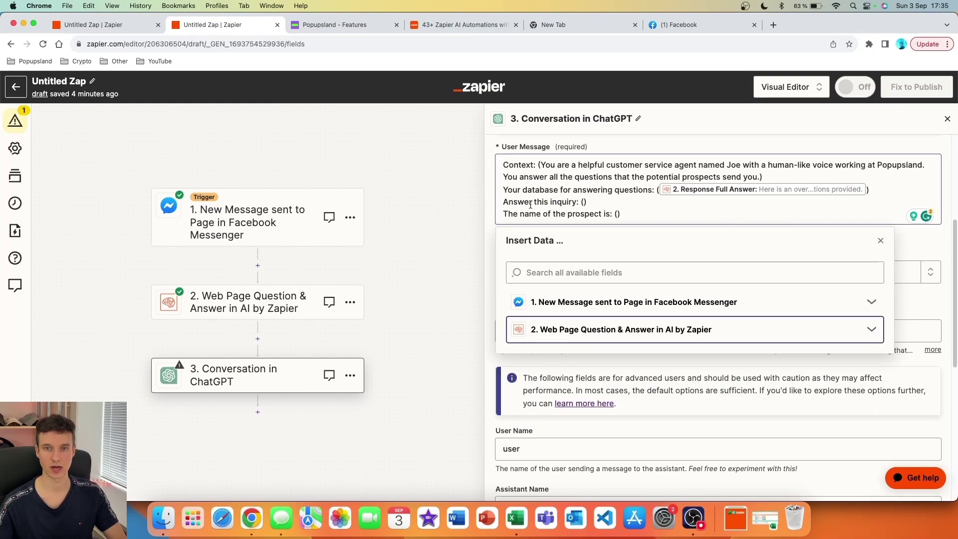
- Map step 1's Message Text into the inquiry slot and Sender First Name into the prospect-name slot
{"action": "left_click", "coordinate": [577, 203]}
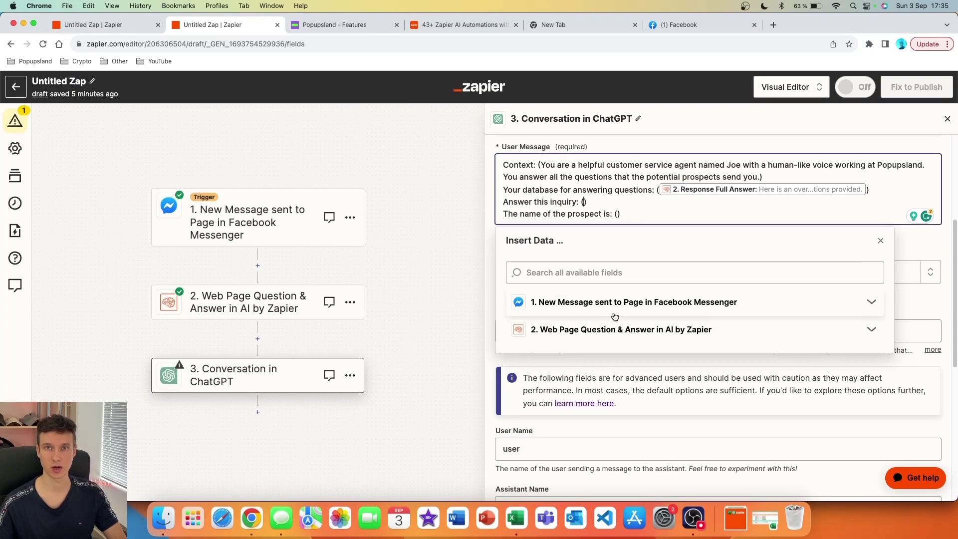
{"action": "left_click", "coordinate": [686, 307]}
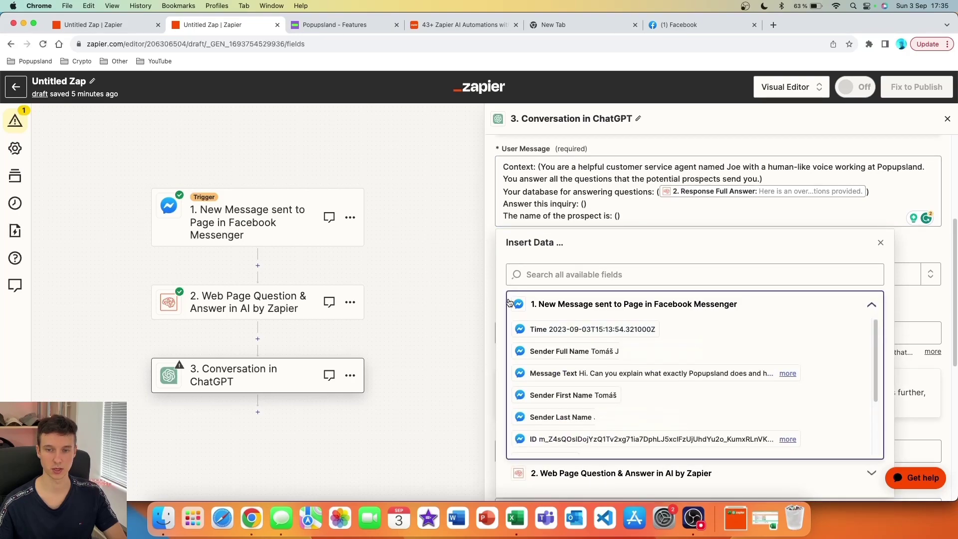
{"action": "left_click", "coordinate": [522, 373]}
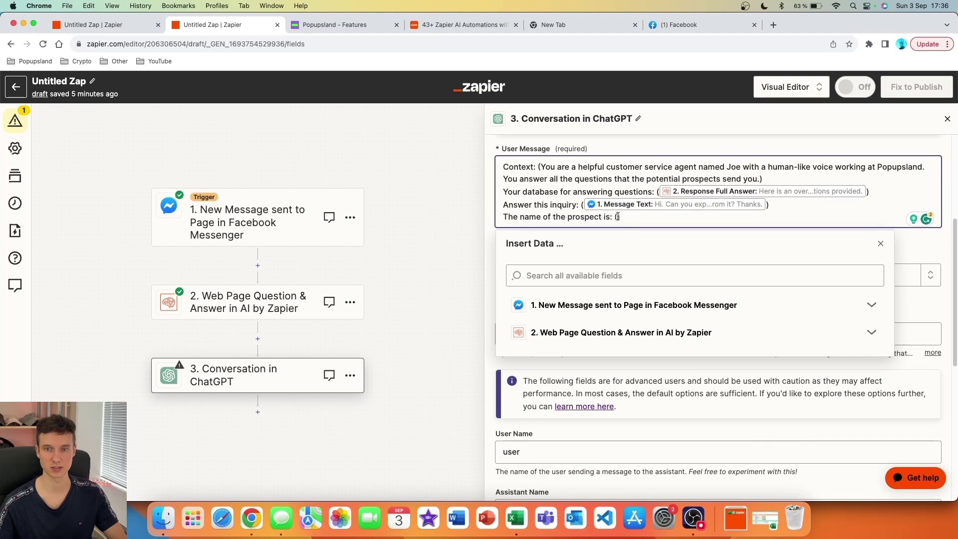
{"action": "left_click", "coordinate": [872, 309]}
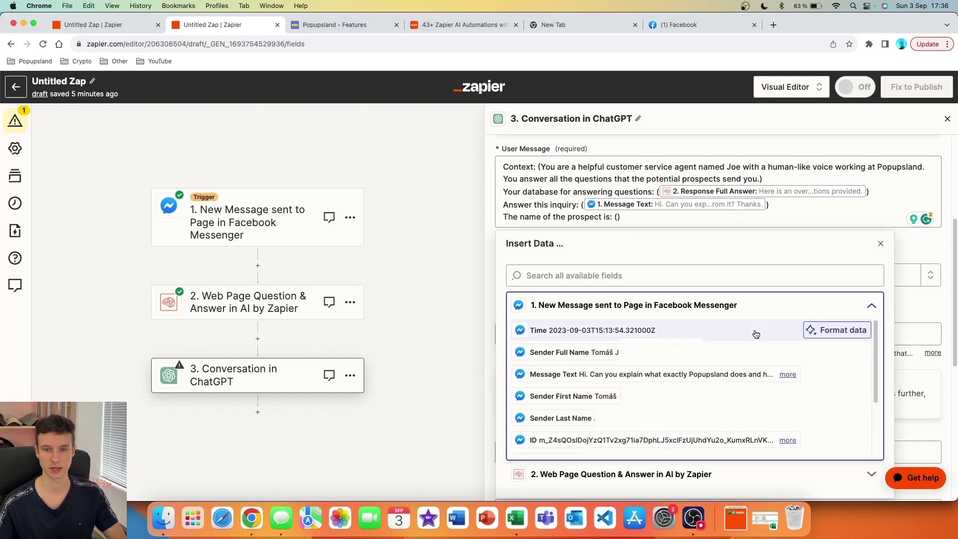
{"action": "left_click", "coordinate": [525, 399]}
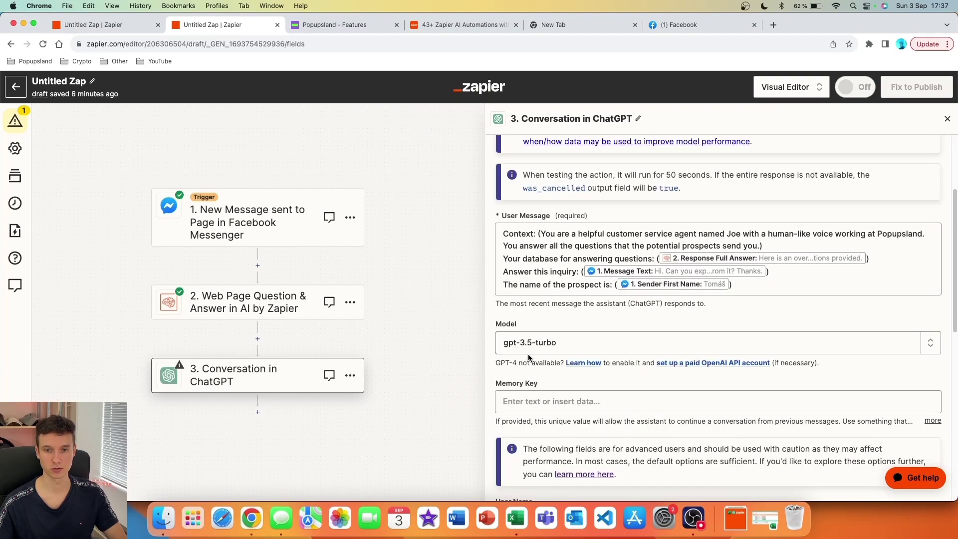
- Set the ChatGPT Memory Key to popupsland_page_messenger
{"action": "scroll", "coordinate": [591, 339], "scroll_direction": "down", "scroll_amount": 2}
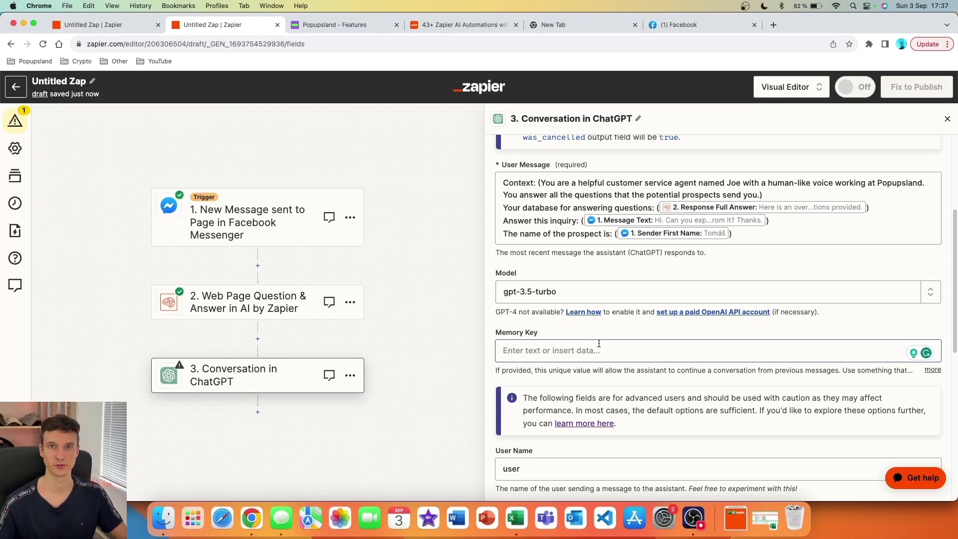
{"action": "left_click", "coordinate": [599, 344]}
{"action": "type", "text": "popupsland_page_messenger"}
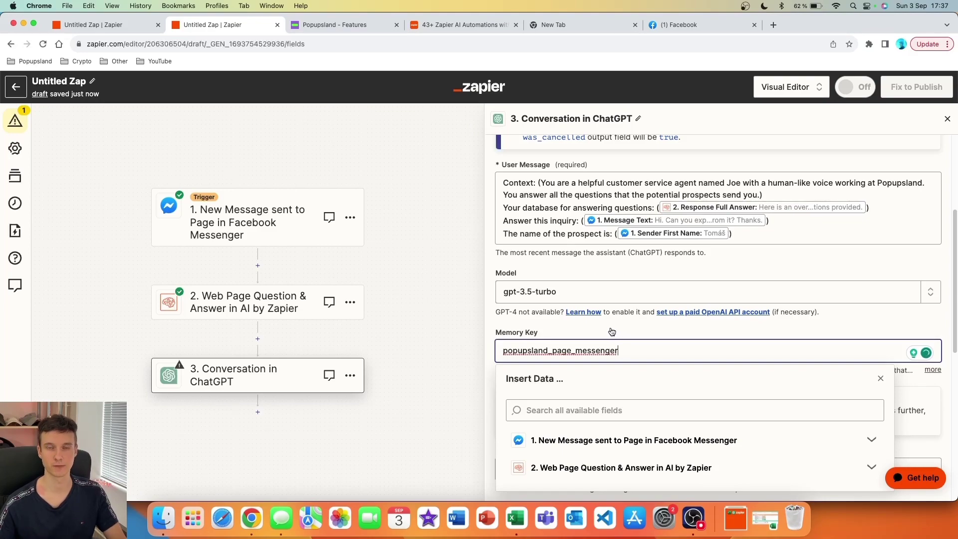
{"action": "left_click", "coordinate": [612, 332]}
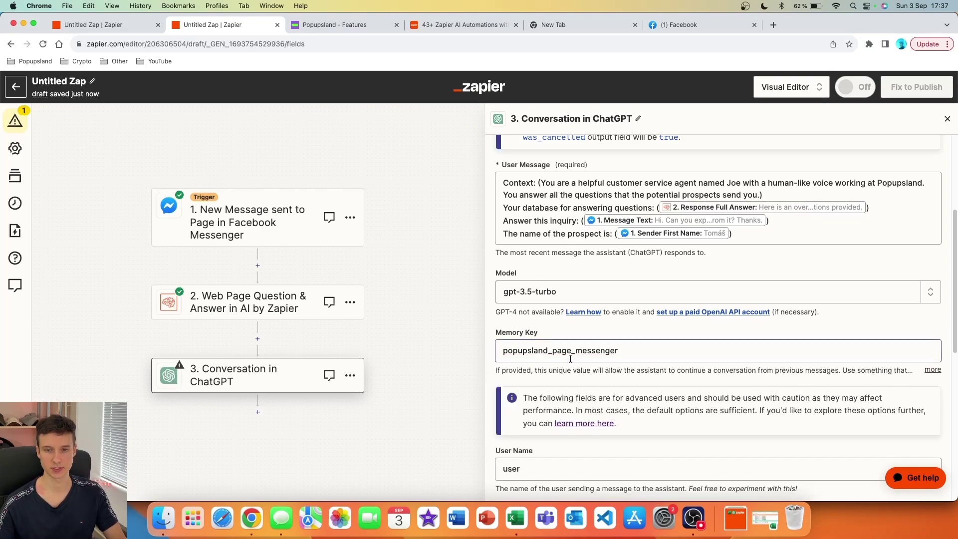
- Change Assistant Instructions to 'You are a helpful customer support agent.'
{"action": "scroll", "coordinate": [617, 343], "scroll_direction": "down", "scroll_amount": 5}
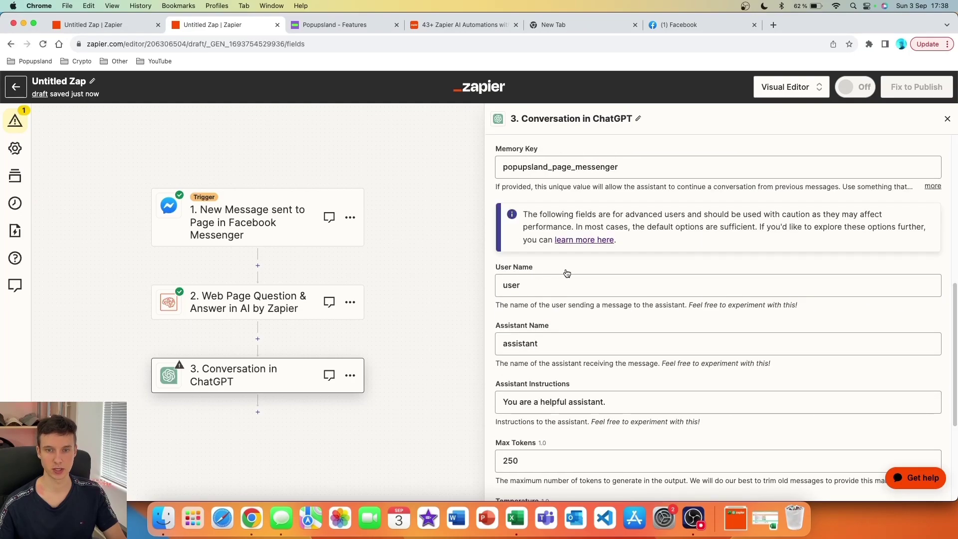
{"action": "double_click", "coordinate": [578, 394]}
{"action": "type", "text": "customer support agent"}
{"action": "scroll", "coordinate": [577, 387], "scroll_direction": "down", "scroll_amount": 1}
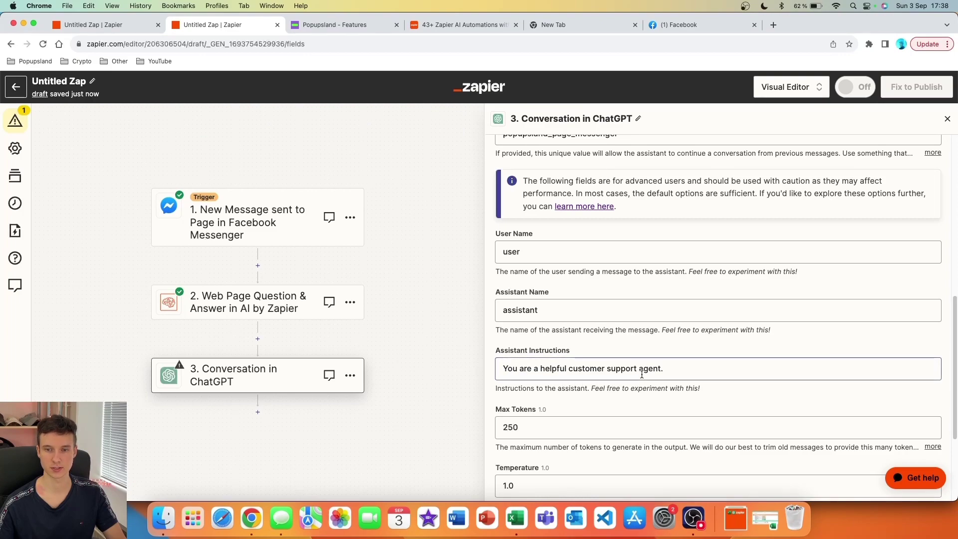
{"action": "scroll", "coordinate": [537, 269], "scroll_direction": "down", "scroll_amount": 4}
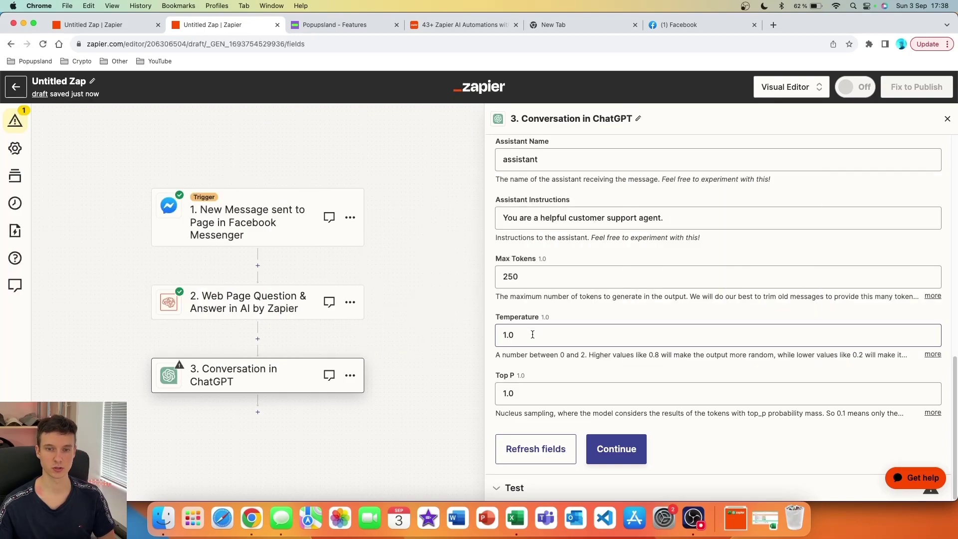
- Replace Temperature 1.0 with 0.2, keep Top P at 1.0, and save the ChatGPT settings
{"action": "triple_click", "coordinate": [532, 334]}
{"action": "type", "text": "0.2"}
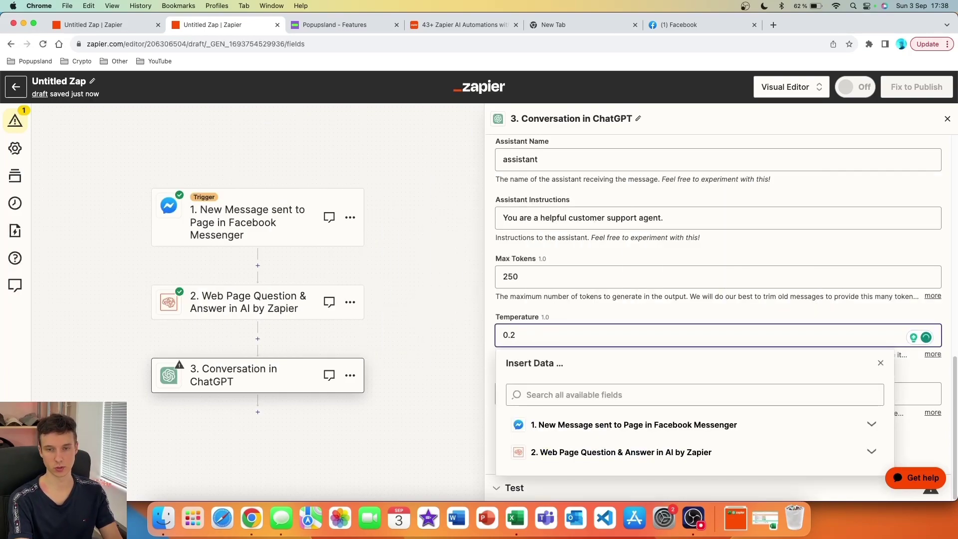
{"action": "left_click", "coordinate": [579, 311]}
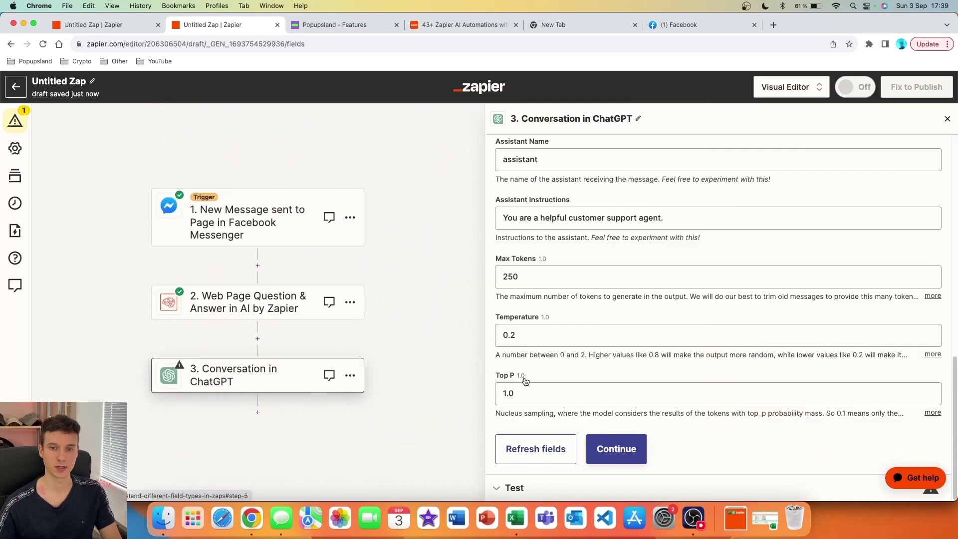
{"action": "left_click", "coordinate": [524, 380]}
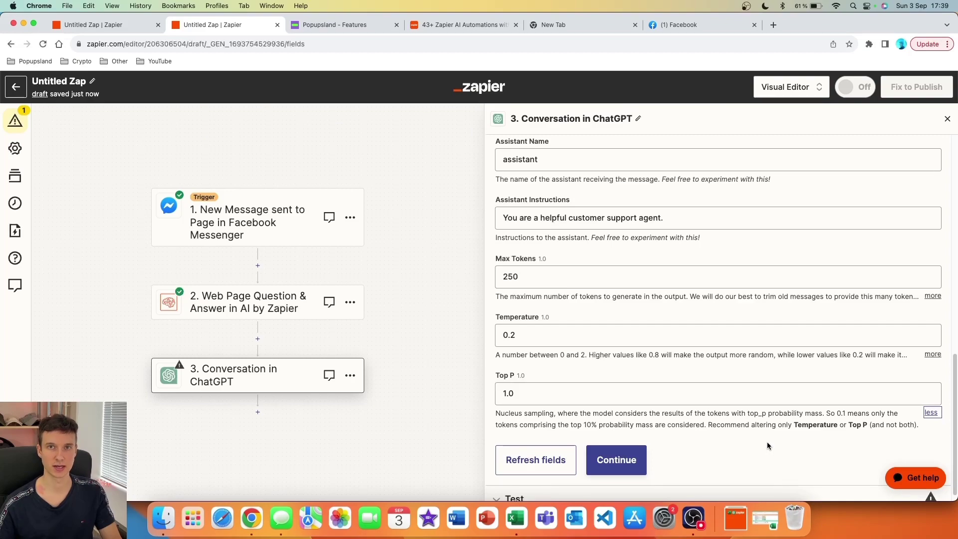
{"action": "left_click", "coordinate": [567, 388]}
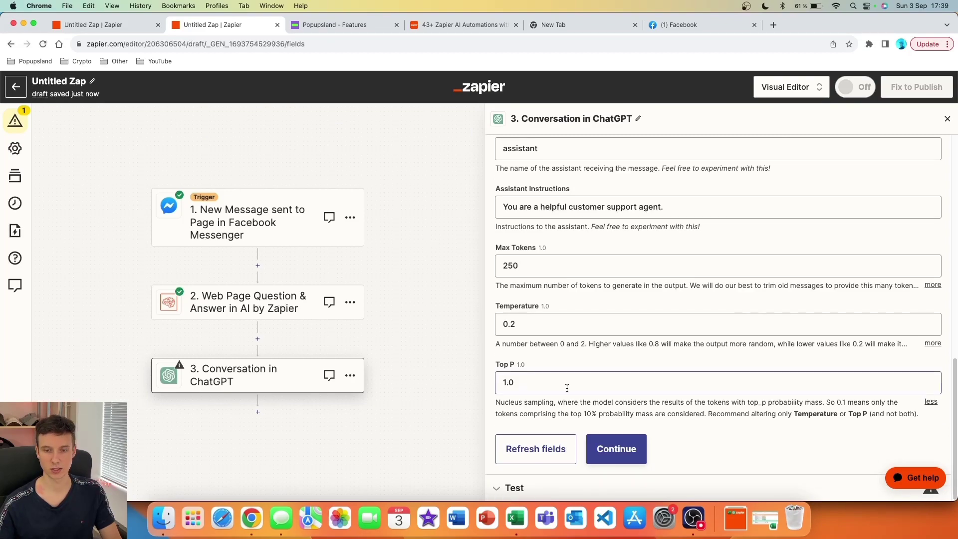
- Run the ChatGPT step test and read its reply on Popupsland's benefits and demo booking
{"action": "left_click", "coordinate": [615, 454]}
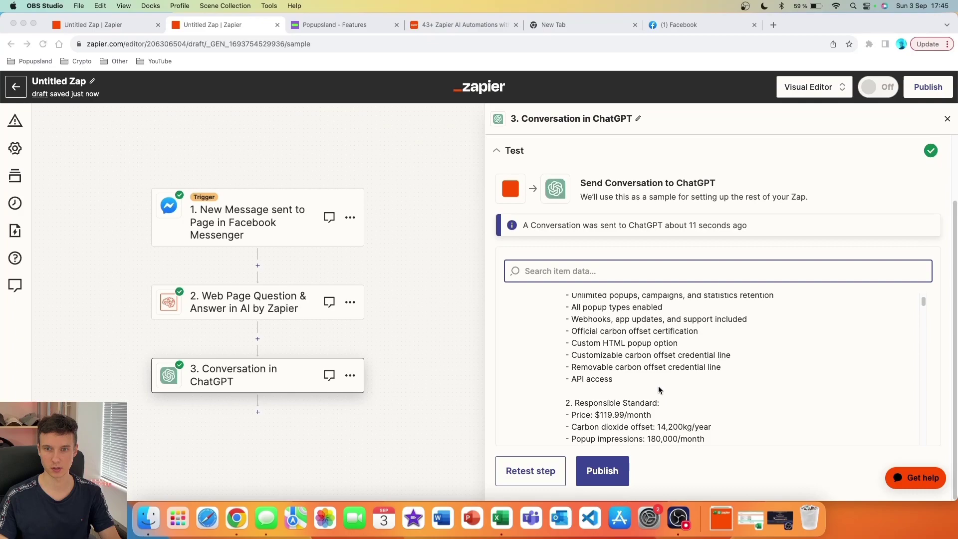
{"action": "scroll", "coordinate": [657, 385], "scroll_direction": "down", "scroll_amount": 15}
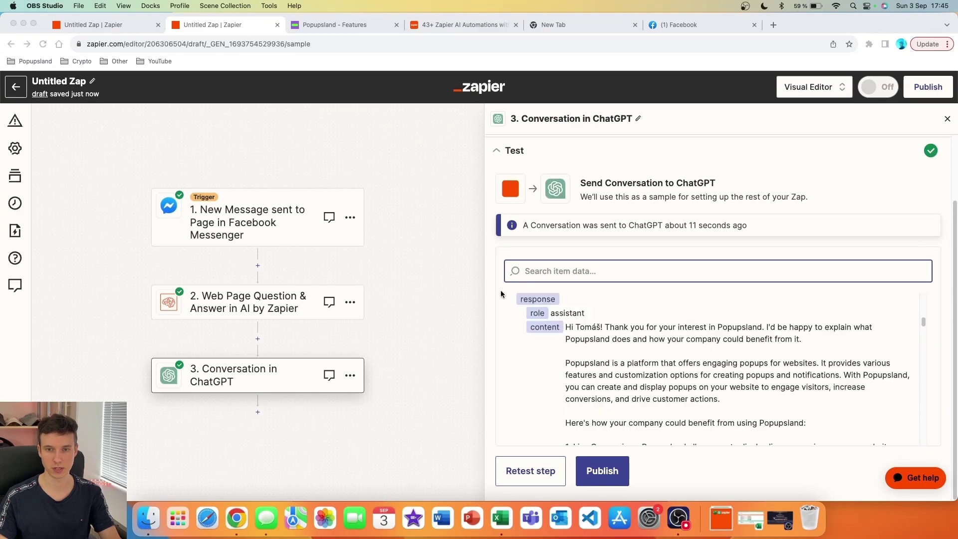
{"action": "left_click_drag", "start_coordinate": [532, 323], "coordinate": [583, 334]}
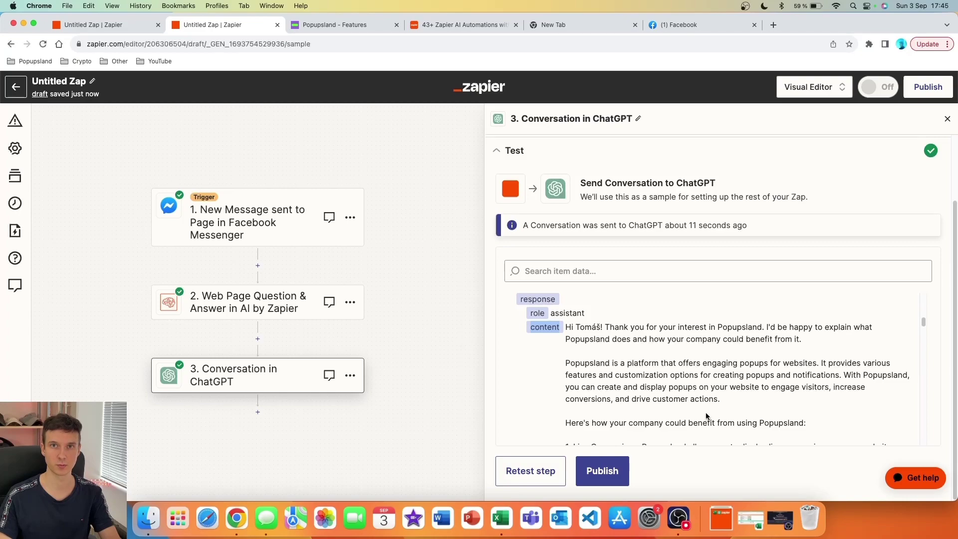
{"action": "scroll", "coordinate": [689, 371], "scroll_direction": "down", "scroll_amount": 3}
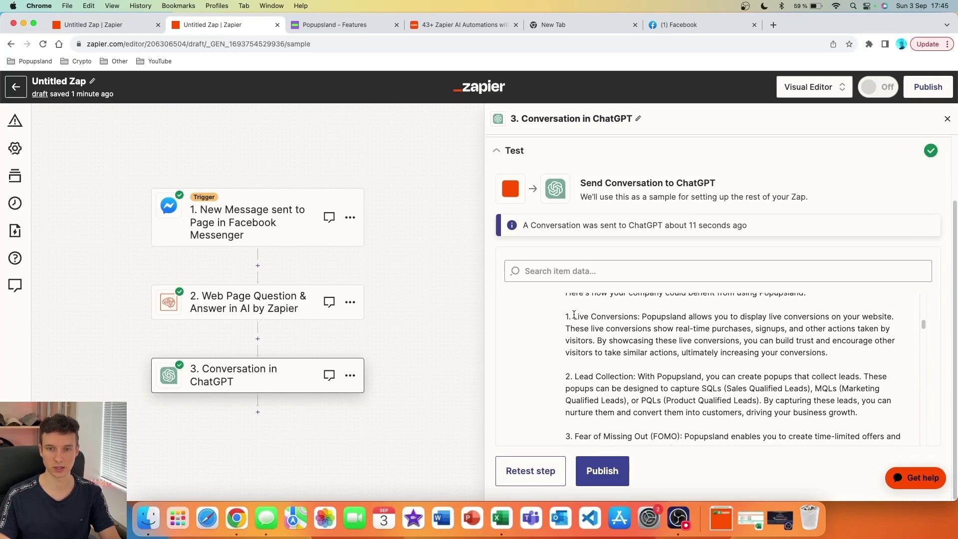
{"action": "scroll", "coordinate": [604, 333], "scroll_direction": "down", "scroll_amount": 2}
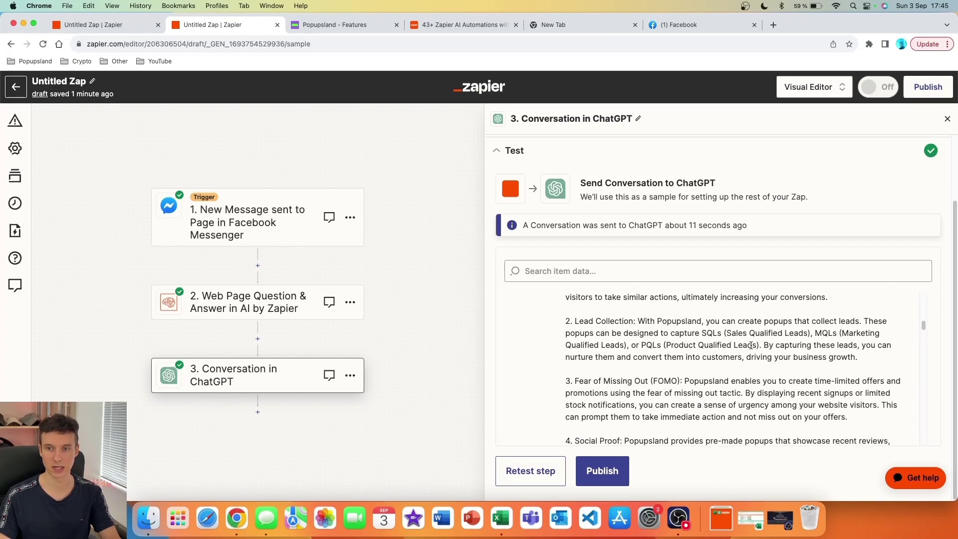
{"action": "scroll", "coordinate": [579, 381], "scroll_direction": "down", "scroll_amount": 2}
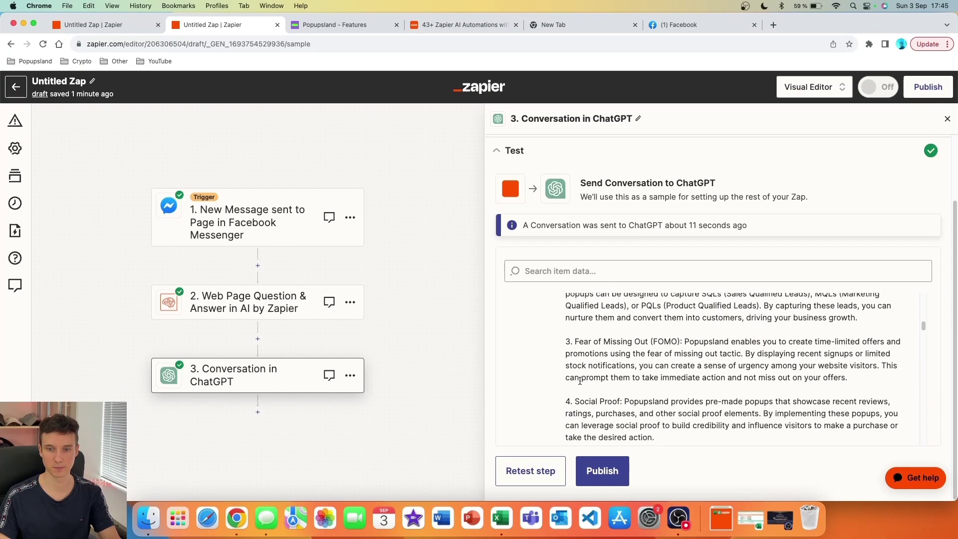
{"action": "scroll", "coordinate": [574, 377], "scroll_direction": "down", "scroll_amount": 5}
{"action": "left_click_drag", "start_coordinate": [568, 371], "coordinate": [822, 420]}
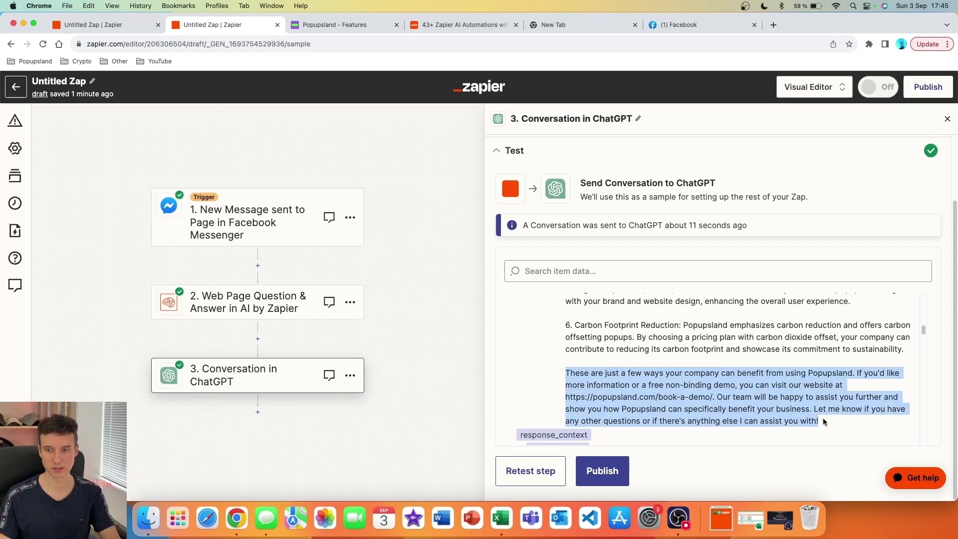
{"action": "left_click", "coordinate": [659, 413]}
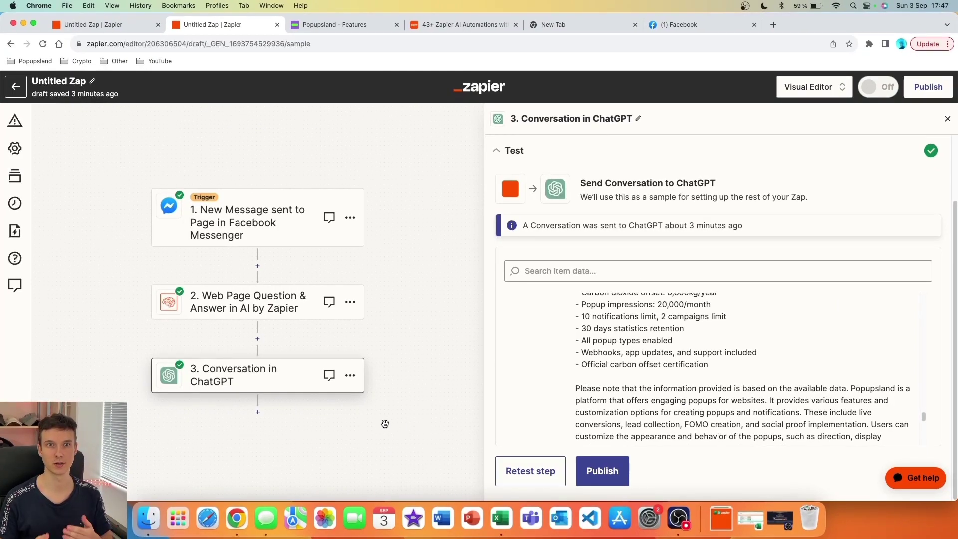
- After the ChatGPT step, add a Delay by Zapier step with the Delay For event
{"action": "left_click", "coordinate": [258, 411]}
{"action": "type", "text": "delay"}
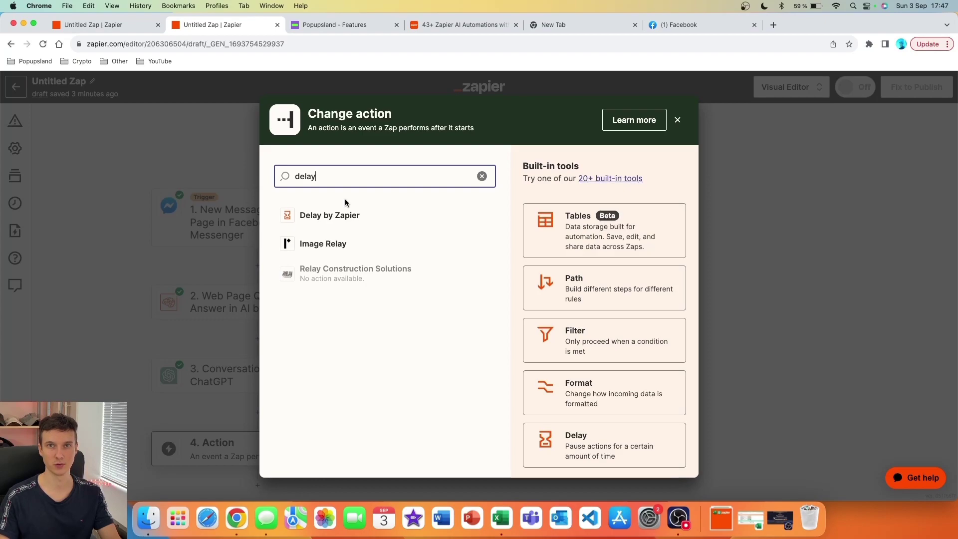
{"action": "left_click", "coordinate": [345, 210]}
{"action": "left_click", "coordinate": [561, 235]}
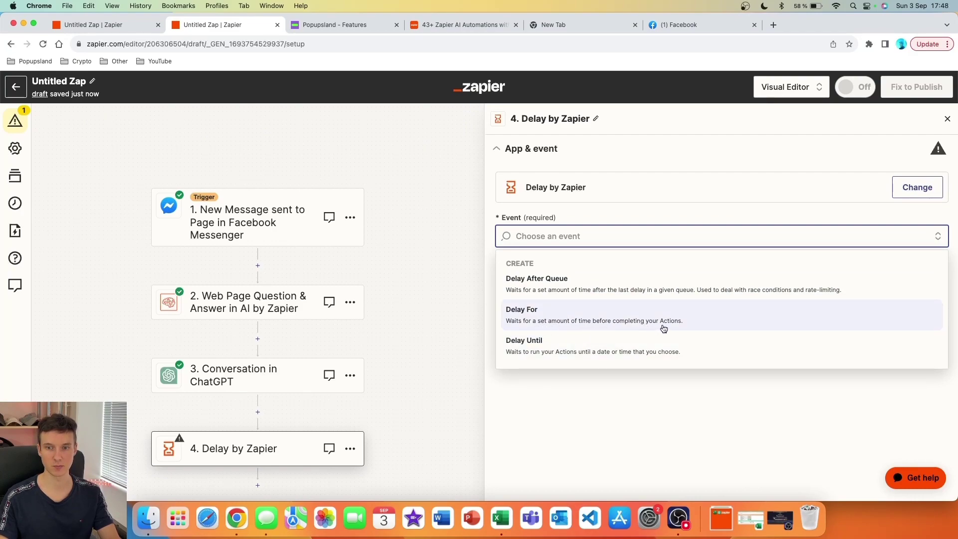
{"action": "left_click", "coordinate": [683, 322]}
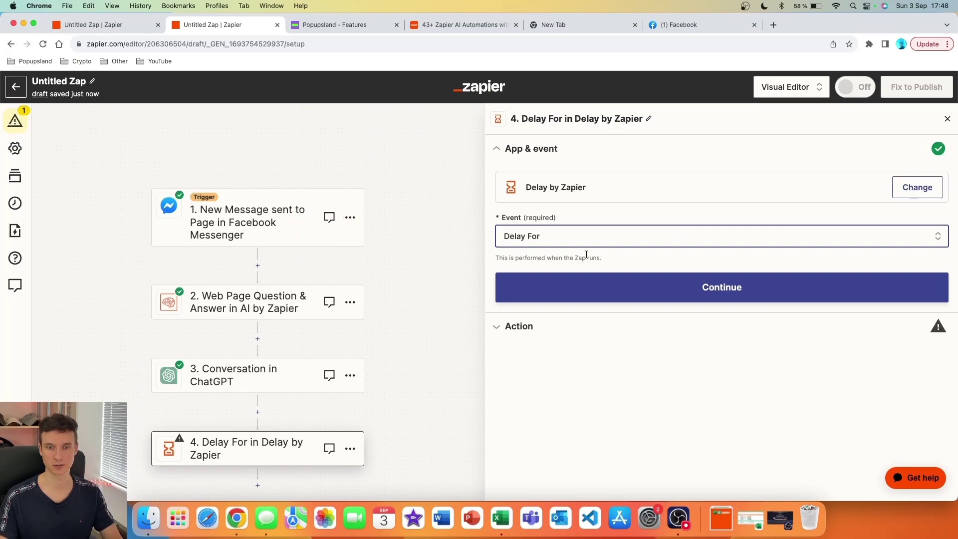
- Set the delay to 10 minutes and test it, getting a release_at time
{"action": "left_click", "coordinate": [656, 280]}
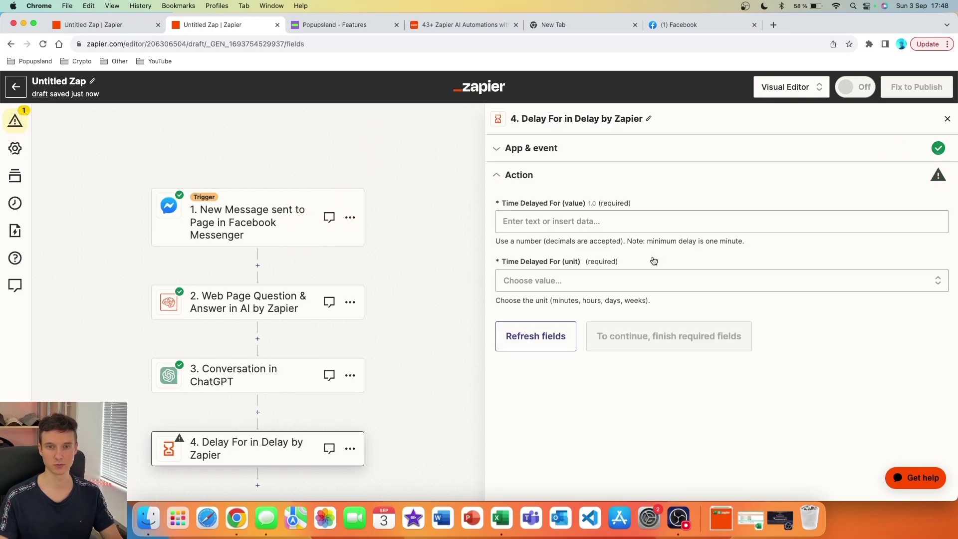
{"action": "left_click", "coordinate": [504, 218]}
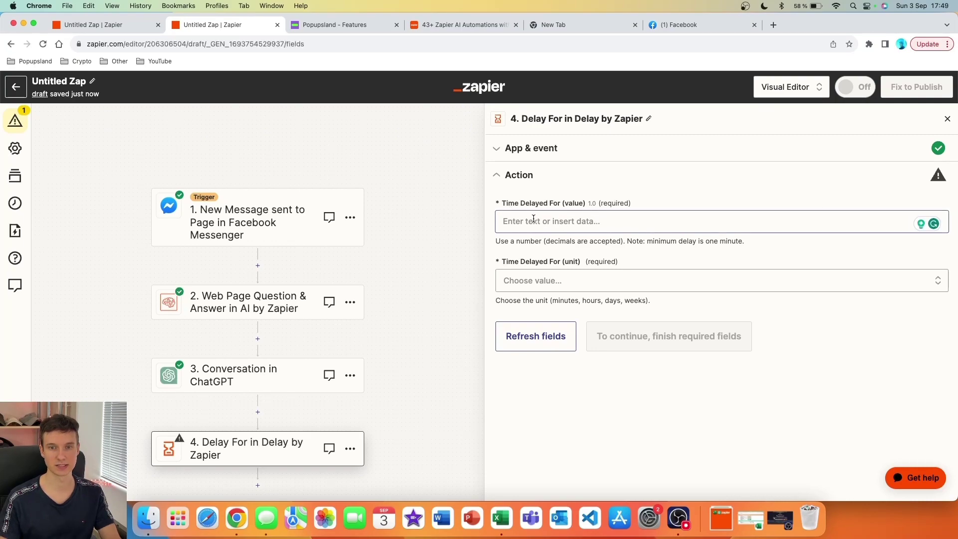
{"action": "type", "text": "10"}
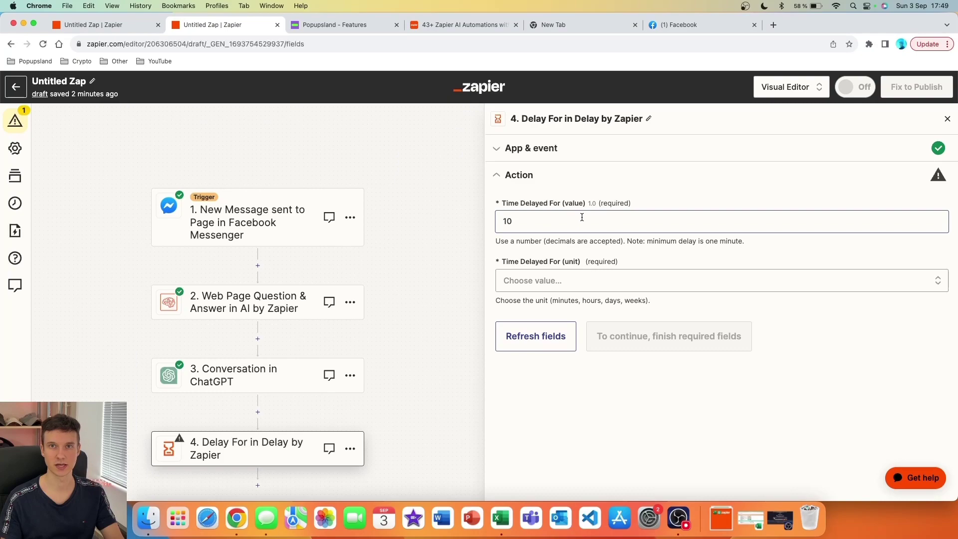
{"action": "left_click", "coordinate": [568, 281]}
{"action": "scroll", "coordinate": [618, 273], "scroll_direction": "down", "scroll_amount": 2}
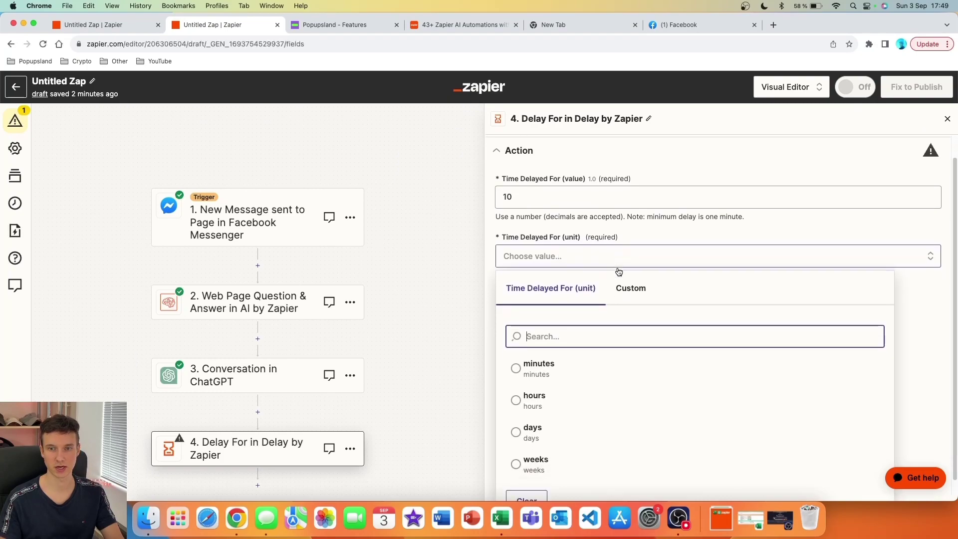
{"action": "left_click", "coordinate": [549, 354]}
{"action": "left_click", "coordinate": [618, 337]}
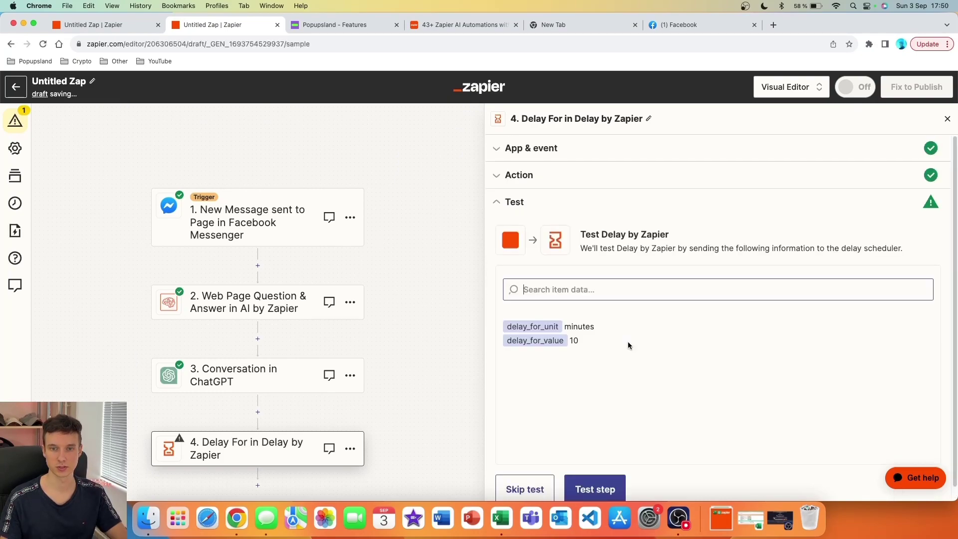
{"action": "left_click", "coordinate": [614, 477]}
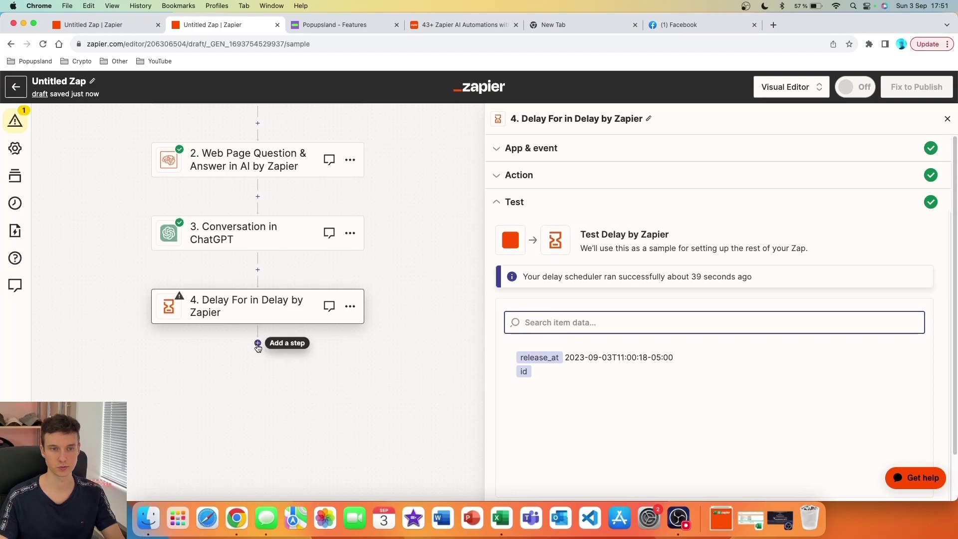
- Add a Facebook Messenger 'Send Message from Page' step using the connected account
{"action": "left_click", "coordinate": [257, 343]}
{"action": "type", "text": "facebook mess"}
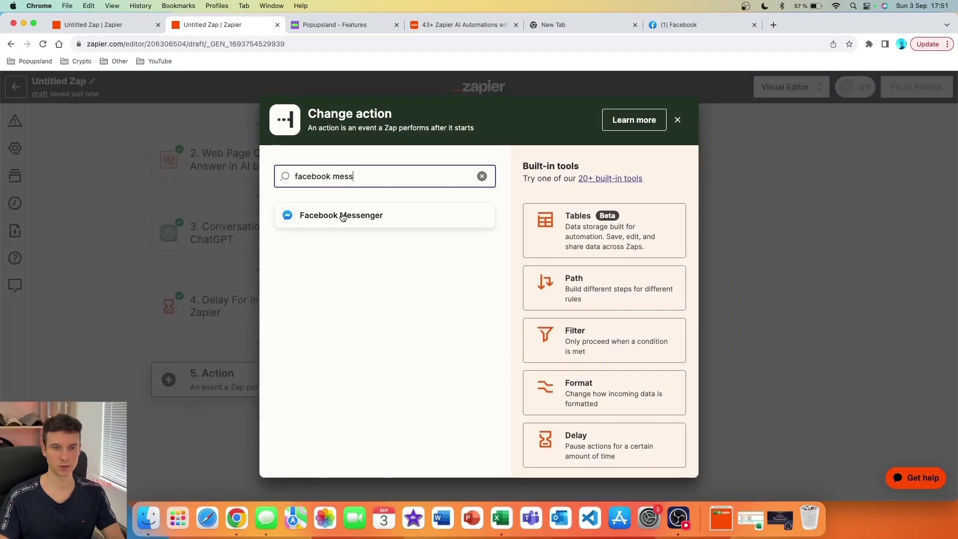
{"action": "left_click", "coordinate": [350, 216]}
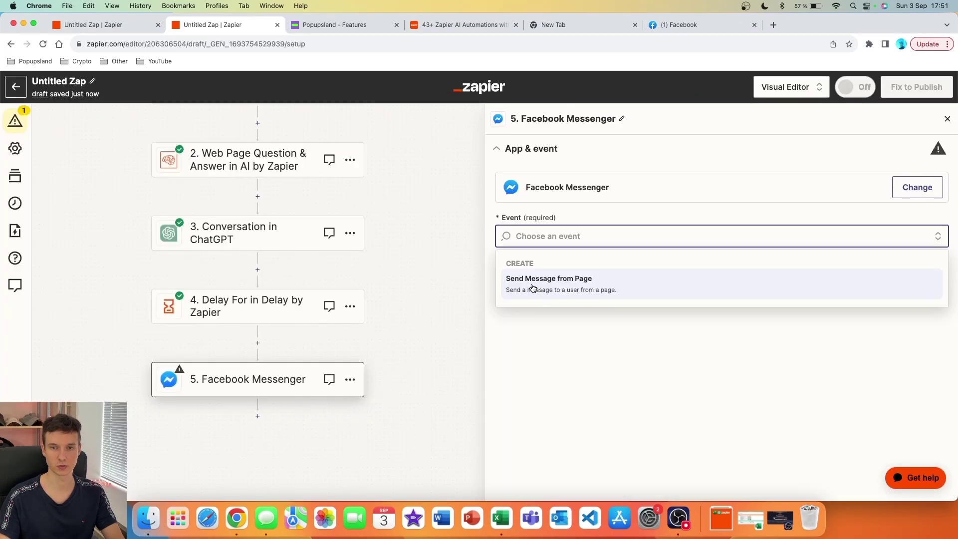
{"action": "left_click", "coordinate": [581, 288]}
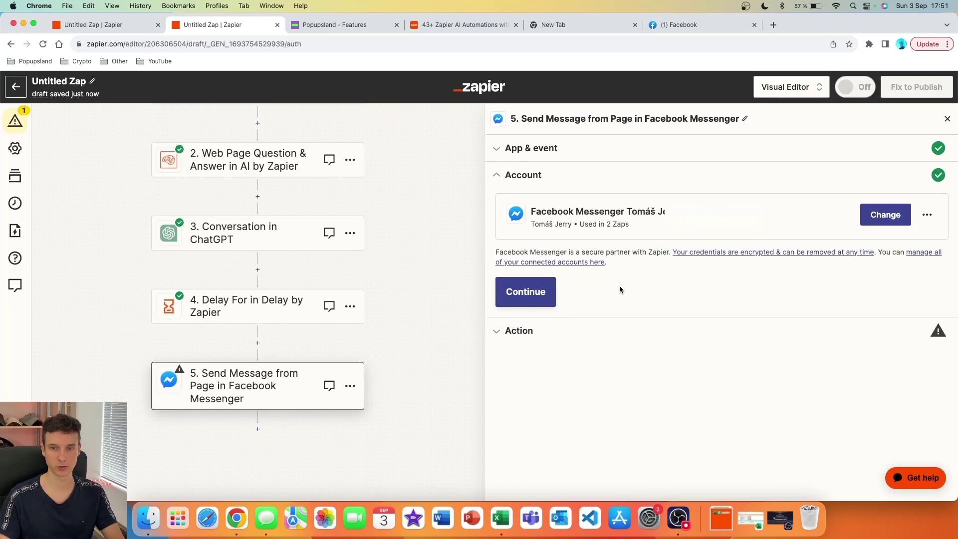
{"action": "left_click", "coordinate": [528, 292]}
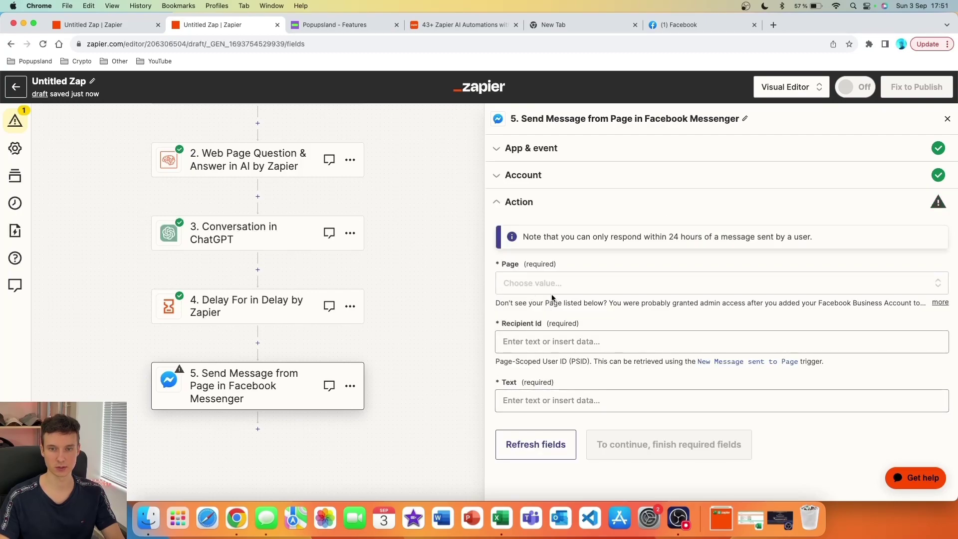
- Choose Popupsland as the sending Page
{"action": "left_click", "coordinate": [545, 284]}
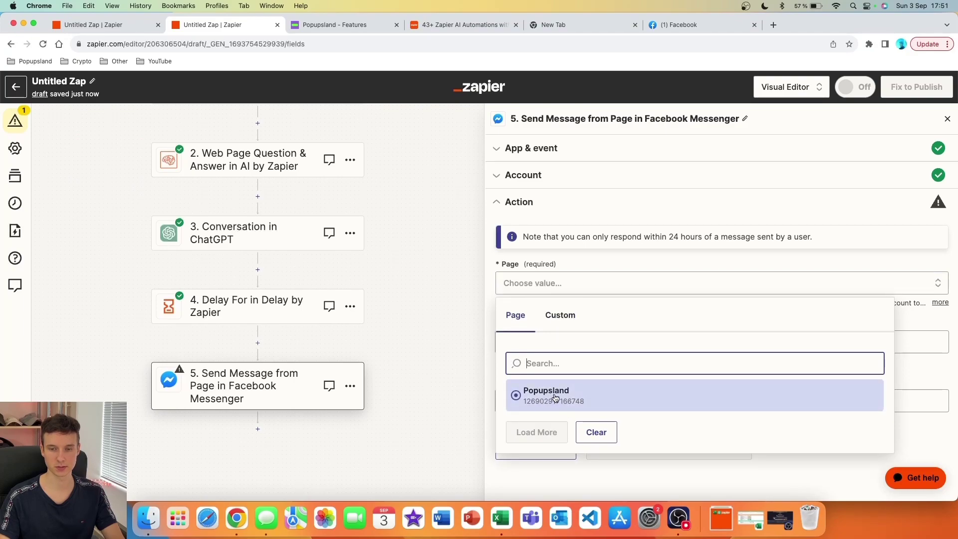
{"action": "left_click", "coordinate": [555, 398]}
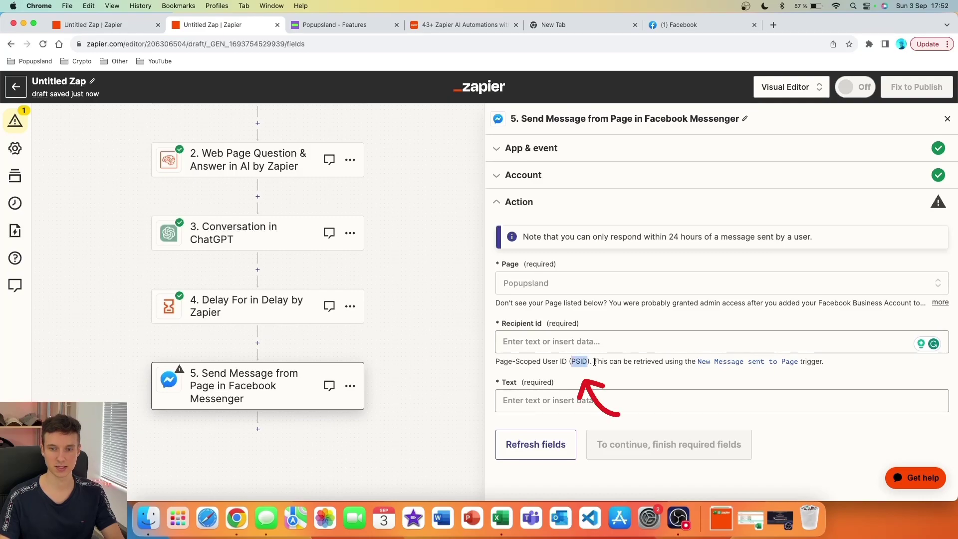
{"action": "left_click", "coordinate": [590, 344]}
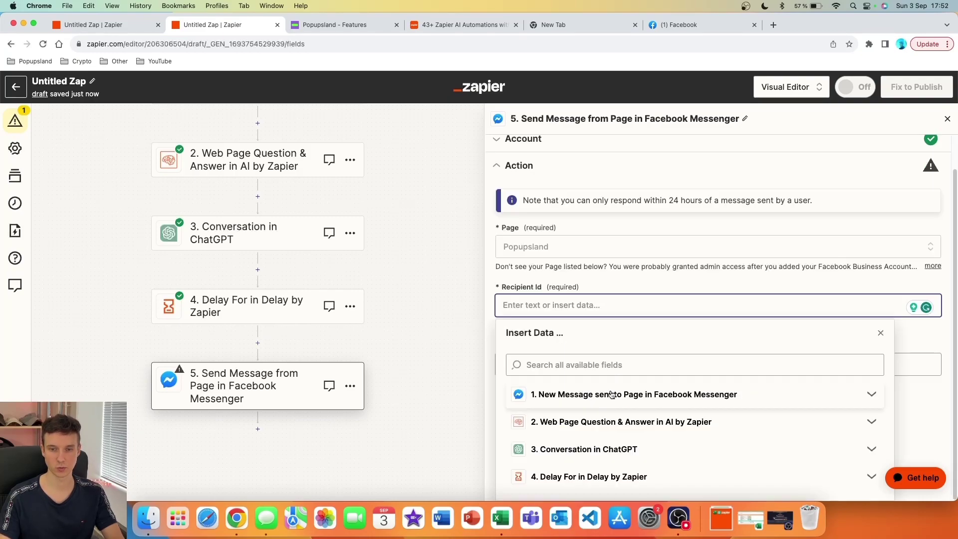
- Map step 1's Sender Psid to Recipient Id and step 3's Reply to Text
{"action": "left_click", "coordinate": [781, 405]}
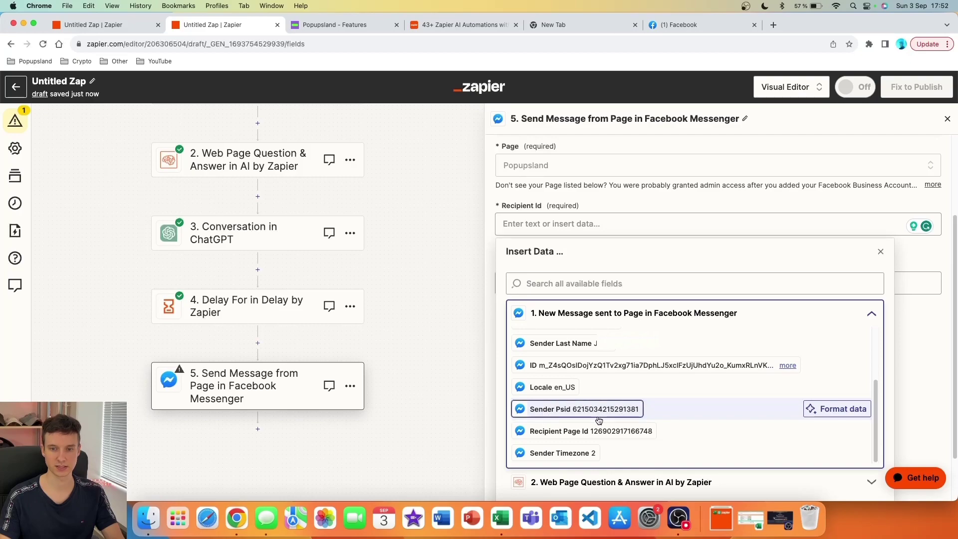
{"action": "left_click", "coordinate": [548, 413]}
{"action": "left_click", "coordinate": [549, 399]}
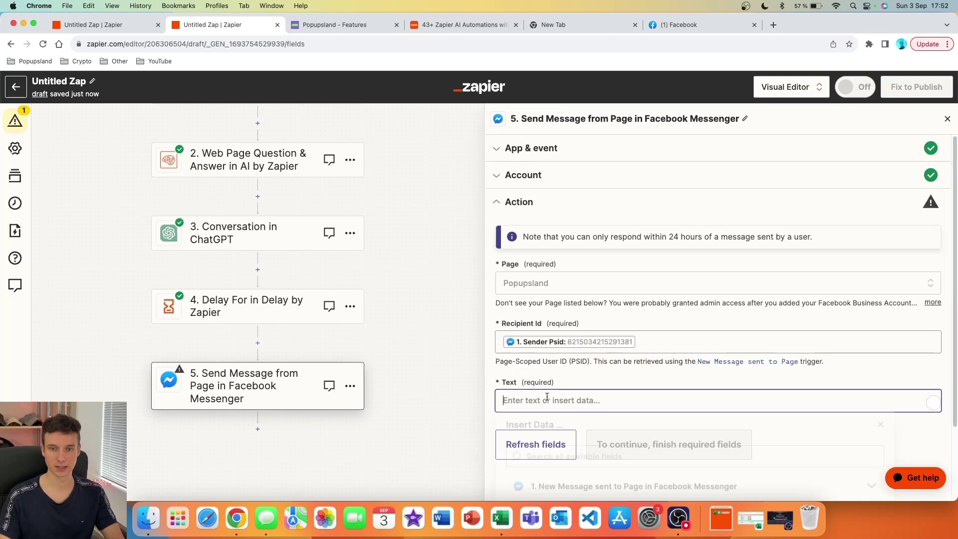
{"action": "scroll", "coordinate": [582, 386], "scroll_direction": "down", "scroll_amount": 4}
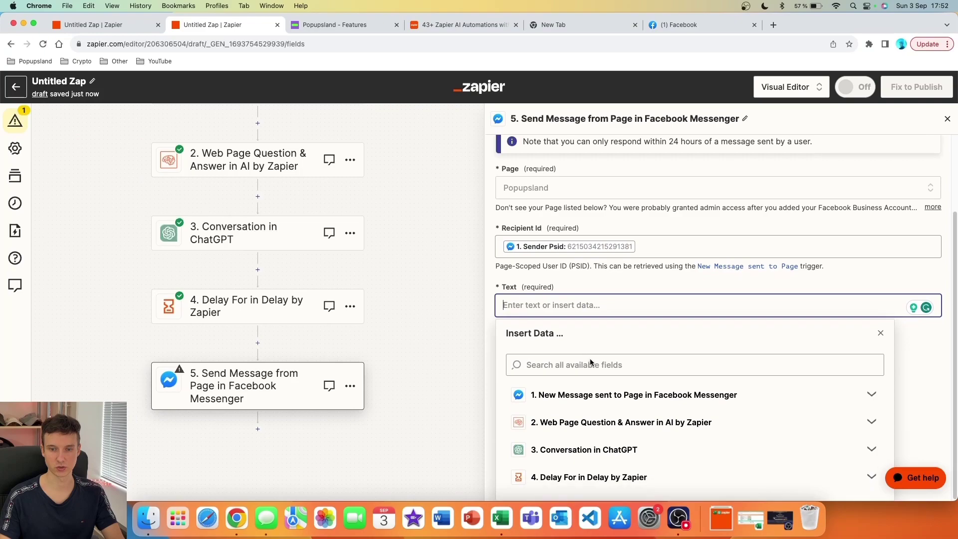
{"action": "left_click", "coordinate": [599, 454]}
{"action": "scroll", "coordinate": [634, 414], "scroll_direction": "down", "scroll_amount": 5}
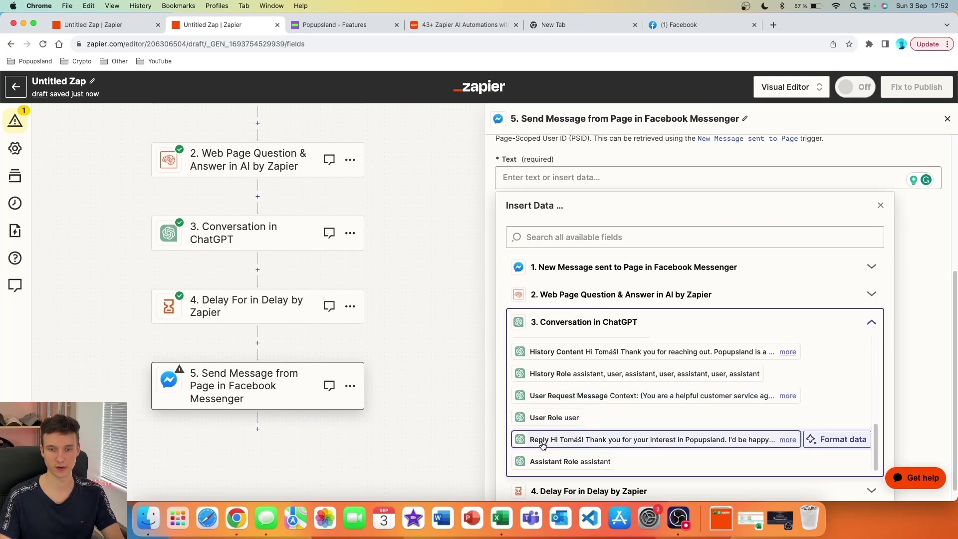
{"action": "left_click", "coordinate": [624, 439]}
{"action": "left_click", "coordinate": [617, 444]}
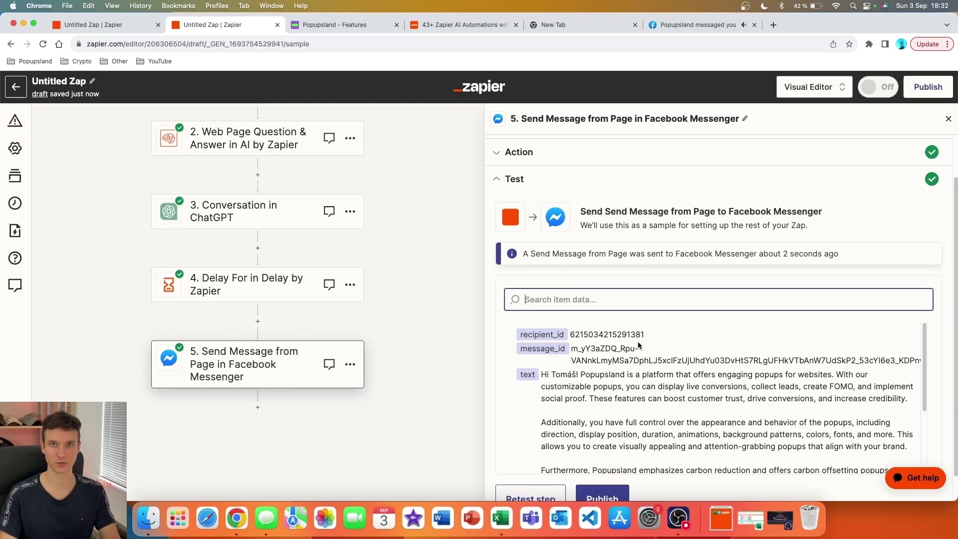
- In Facebook, scroll through the Popupsland Messenger chat to read the automated ChatGPT reply
{"action": "left_click", "coordinate": [697, 24]}
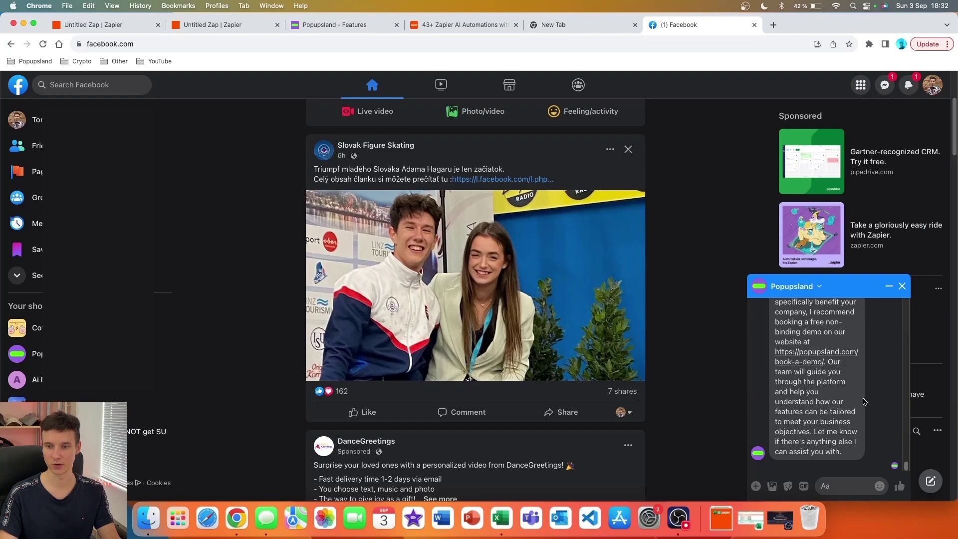
{"action": "scroll", "coordinate": [864, 401], "scroll_direction": "up", "scroll_amount": 5}
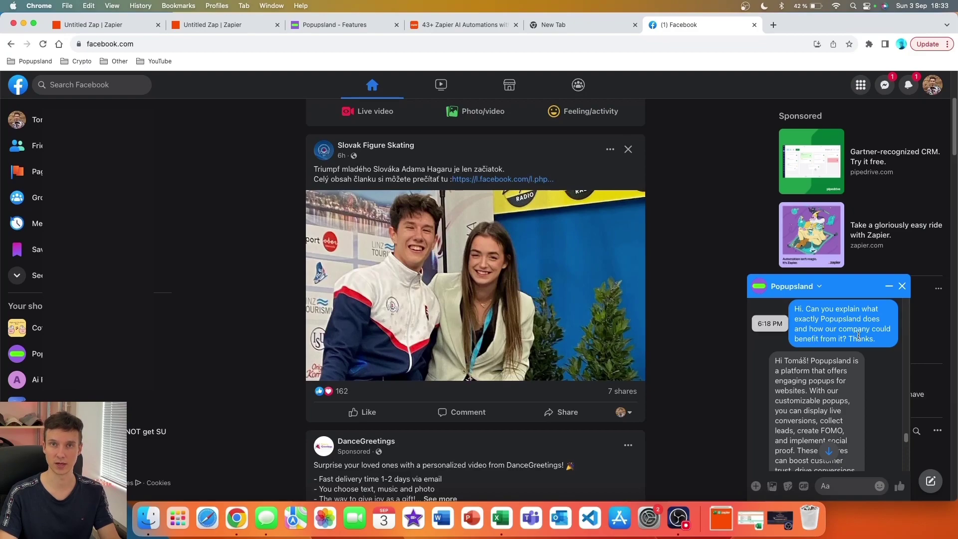
{"action": "scroll", "coordinate": [858, 335], "scroll_direction": "down", "scroll_amount": 1}
{"action": "left_click", "coordinate": [776, 344]}
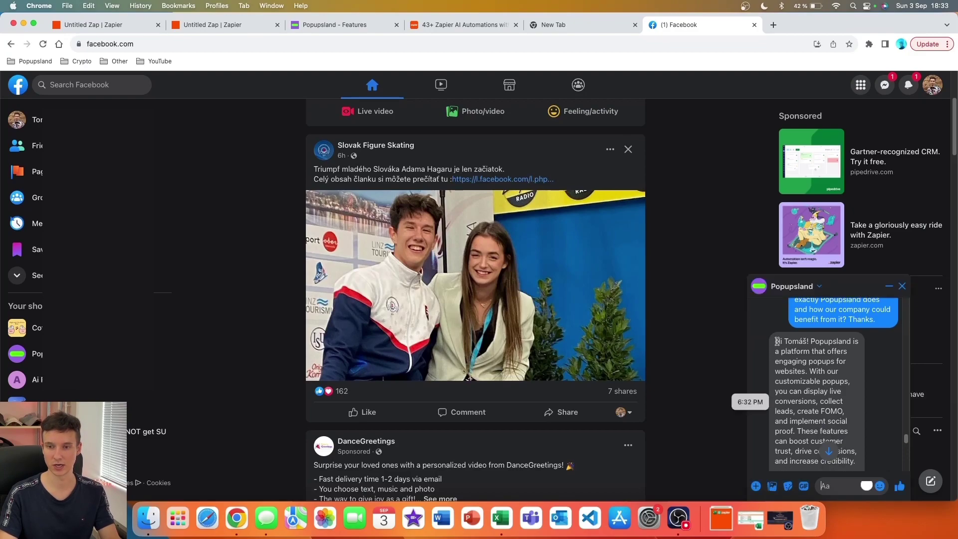
{"action": "scroll", "coordinate": [806, 341], "scroll_direction": "down", "scroll_amount": 5}
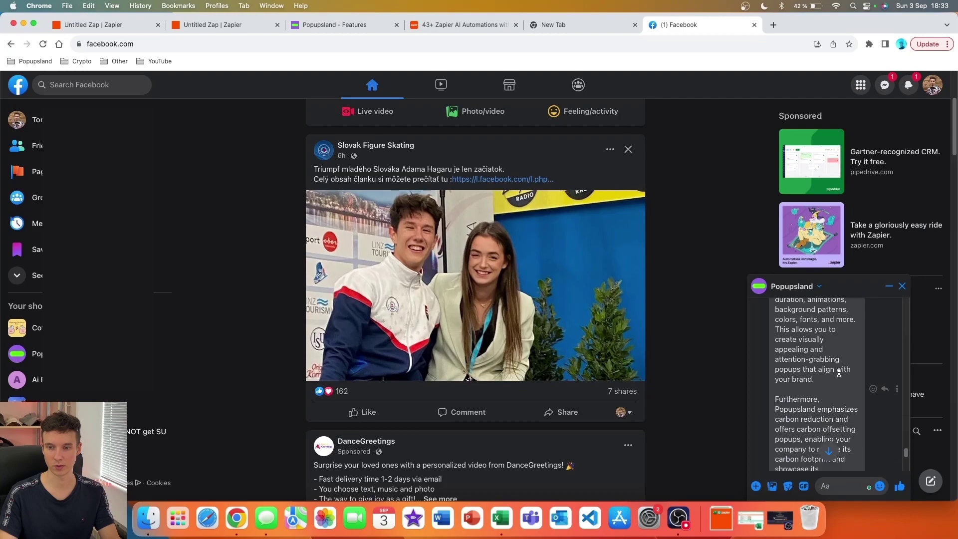
{"action": "scroll", "coordinate": [838, 371], "scroll_direction": "down", "scroll_amount": 4}
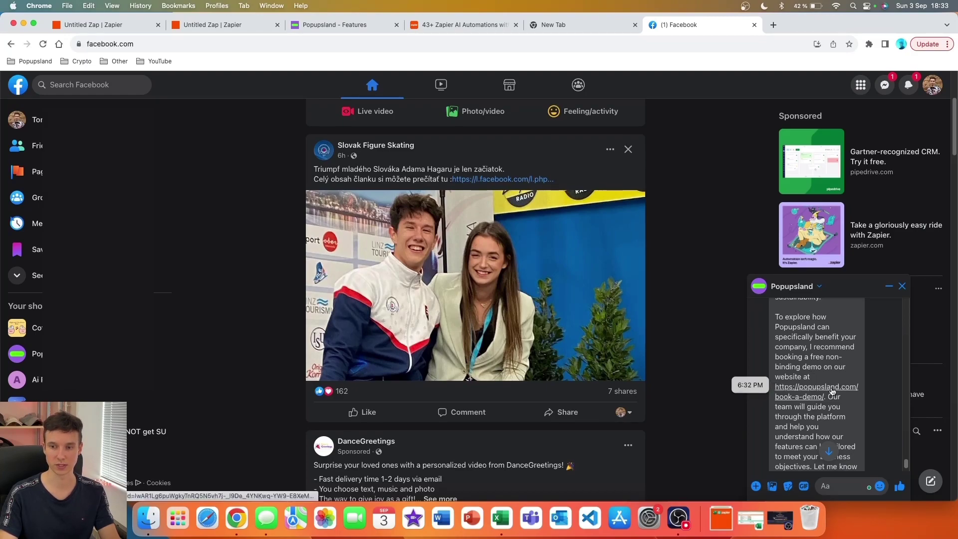
{"action": "scroll", "coordinate": [834, 441], "scroll_direction": "down", "scroll_amount": 2}
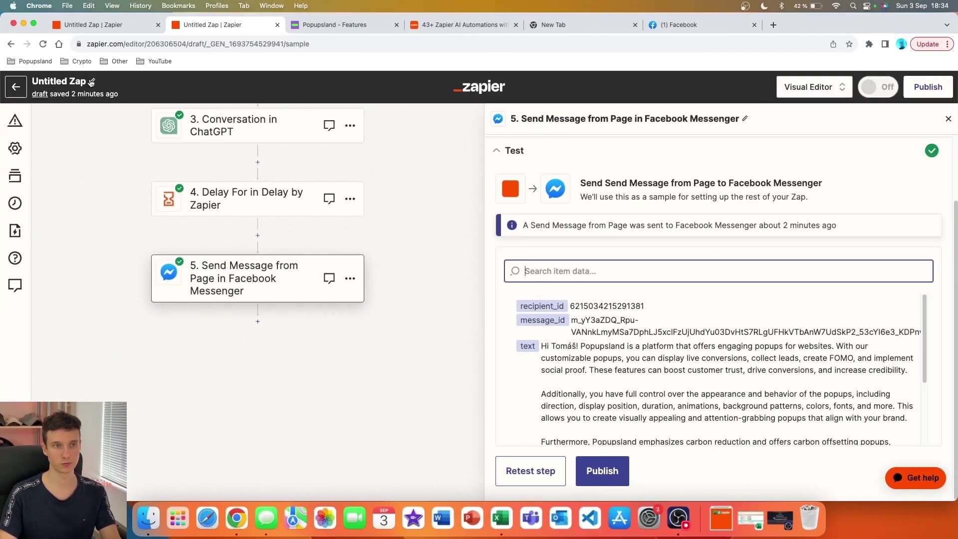
- Rename the Zap from 'Untitled Zap' to Facebook_page_messenger
{"action": "left_click", "coordinate": [90, 80]}
{"action": "type", "text": "Facebook_page_messenger"}
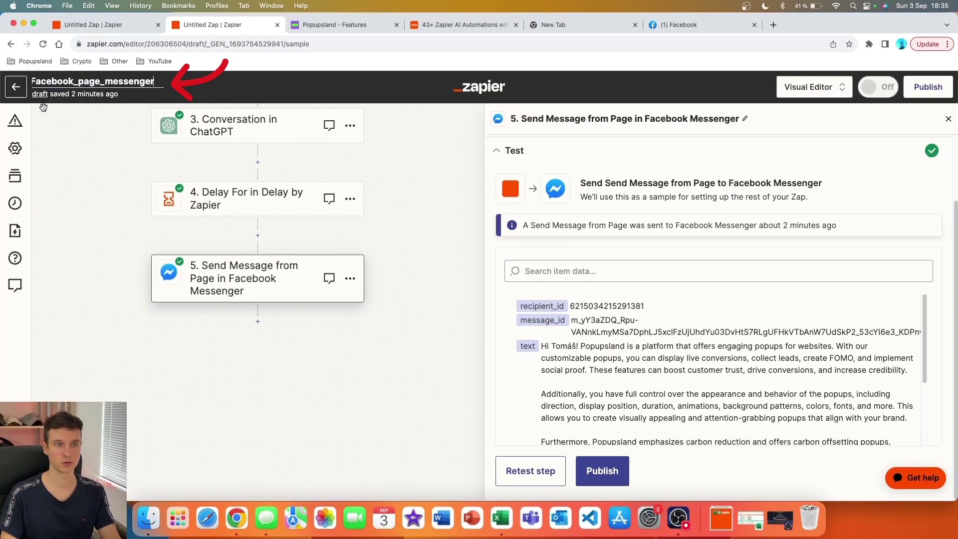
{"action": "left_click", "coordinate": [454, 134]}
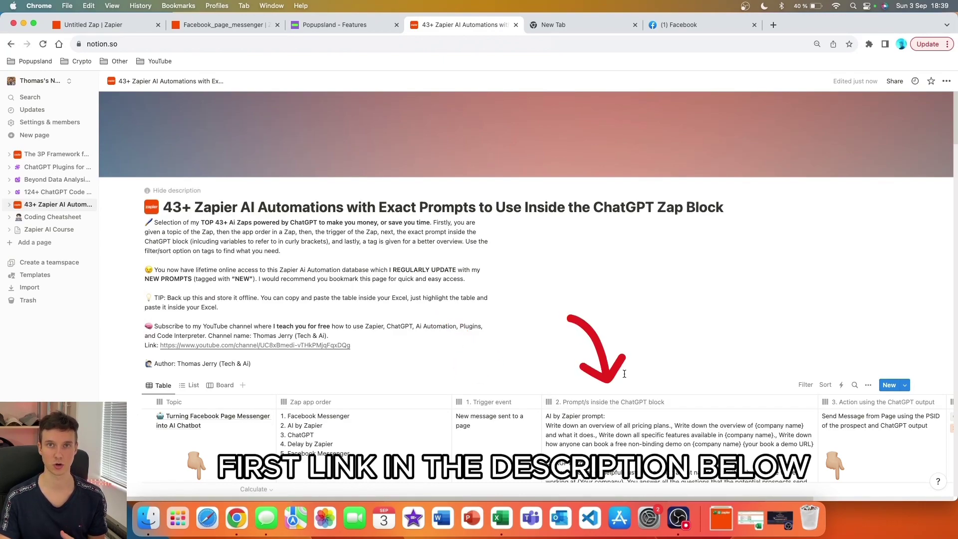
{"action": "scroll", "coordinate": [707, 389], "scroll_direction": "right", "scroll_amount": 5}
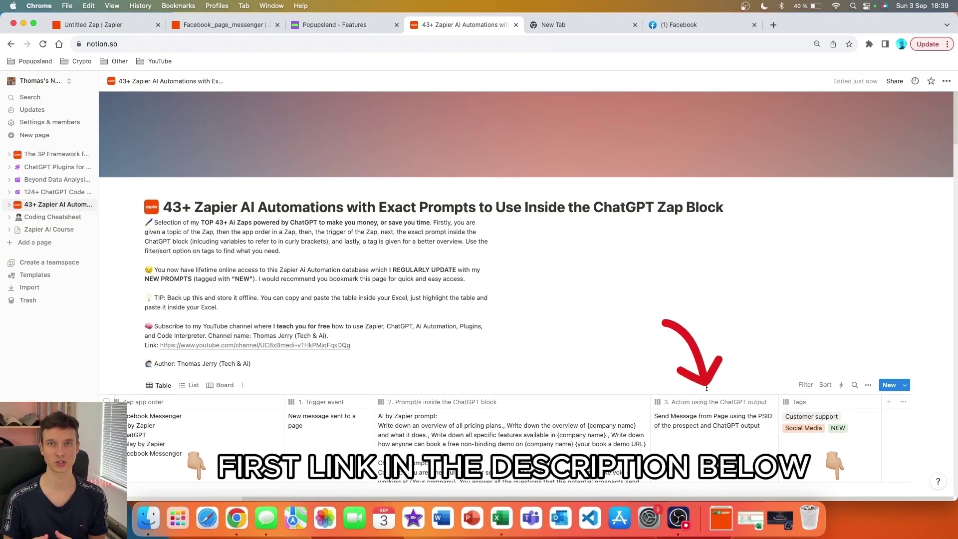